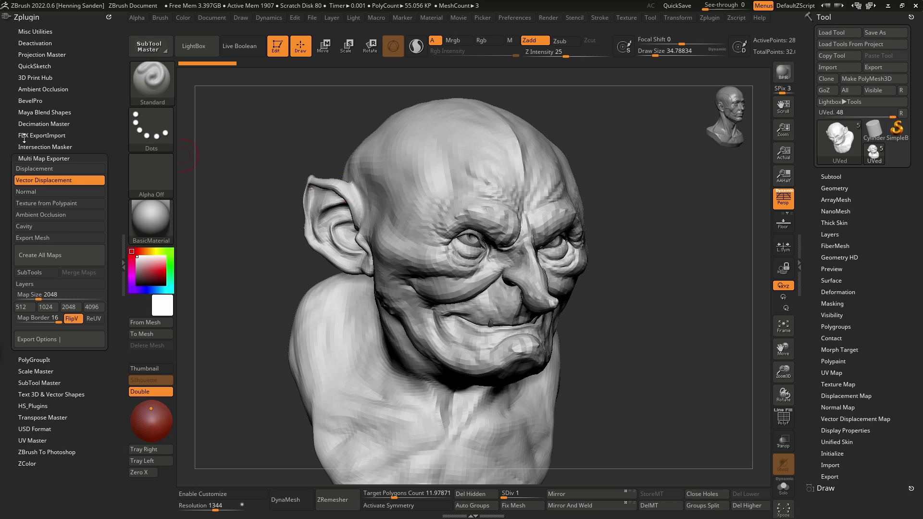
# Step: Briefly toggle displacement map export, then sketch pink spike-and-hook annotations and clear them
pyautogui.click(44, 169)
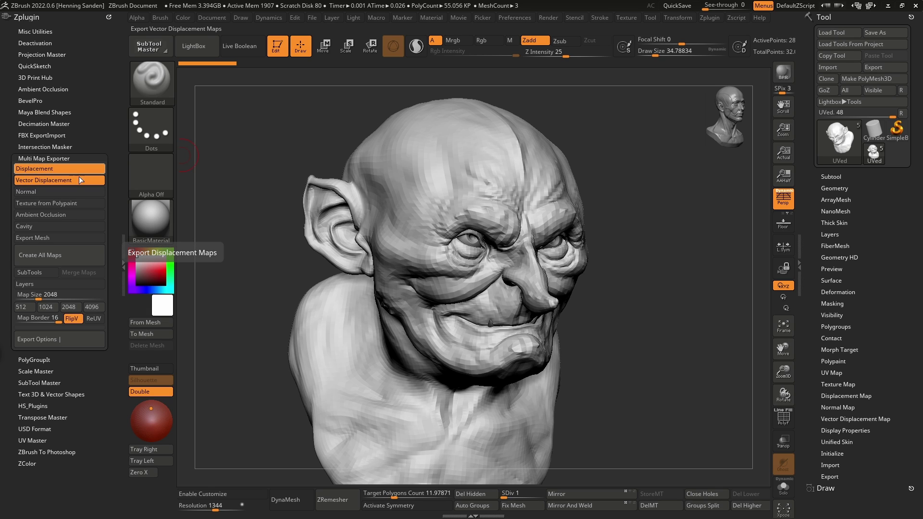
pyautogui.click(64, 171)
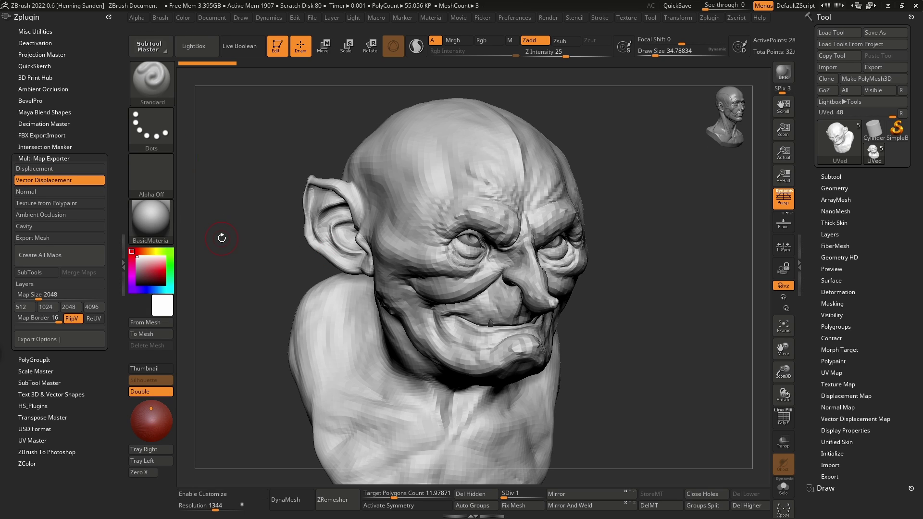
pyautogui.hotkey('ctrl', 'shift')
pyautogui.moveTo(187, 256); pyautogui.dragTo(278, 256)
pyautogui.moveTo(215, 254)
pyautogui.mouseDown()
pyautogui.moveTo(249, 203)
pyautogui.moveTo(253, 253)
pyautogui.mouseUp()
pyautogui.moveTo(602, 254)
pyautogui.mouseDown()
pyautogui.moveTo(693, 251)
pyautogui.moveTo(647, 252)
pyautogui.moveTo(690, 200)
pyautogui.moveTo(720, 217)
pyautogui.moveTo(691, 219)
pyautogui.moveTo(675, 248)
pyautogui.mouseUp()
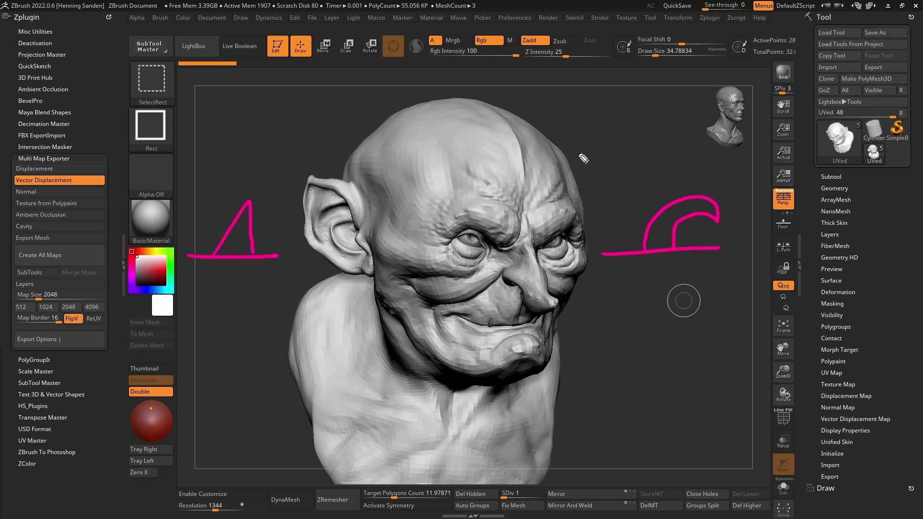
pyautogui.moveTo(609, 152)
pyautogui.mouseDown()
pyautogui.moveTo(640, 147)
pyautogui.moveTo(638, 155)
pyautogui.mouseUp()
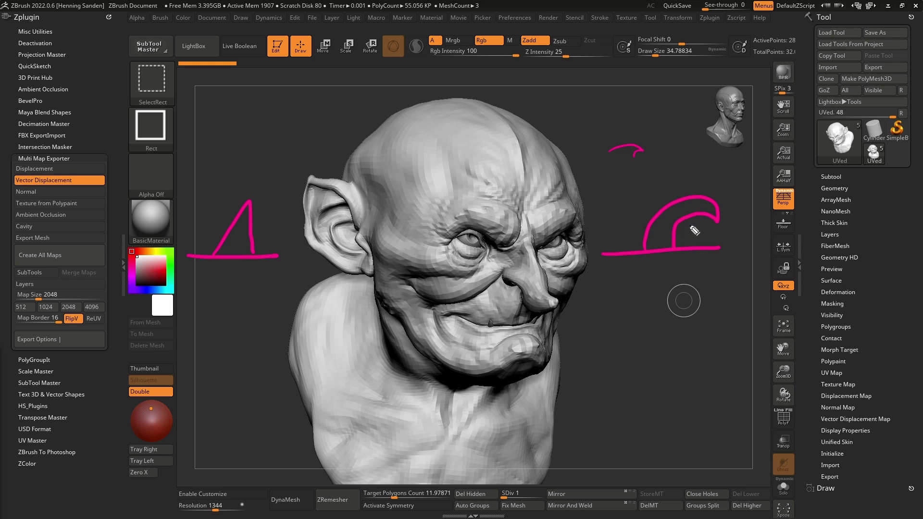
pyautogui.moveTo(697, 218); pyautogui.dragTo(678, 195)
pyautogui.press('Escape')
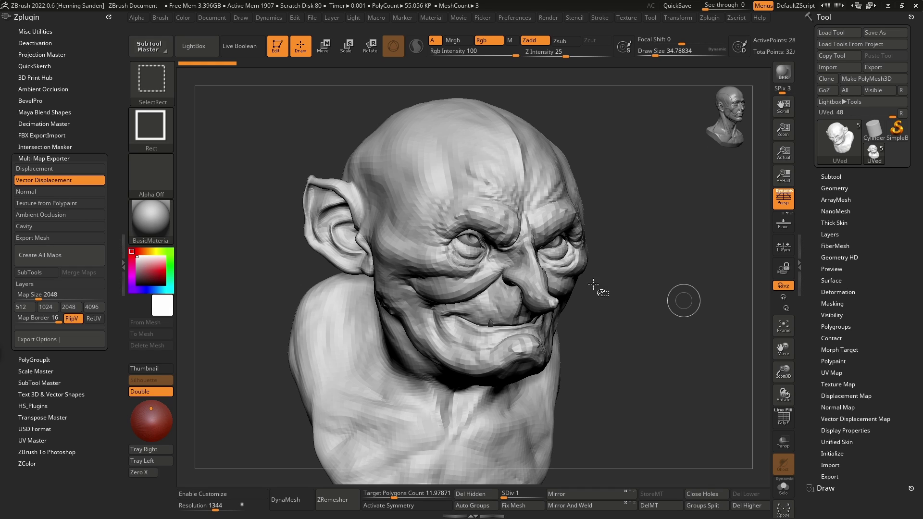
pyautogui.hotkey('ctrl', 'shift')
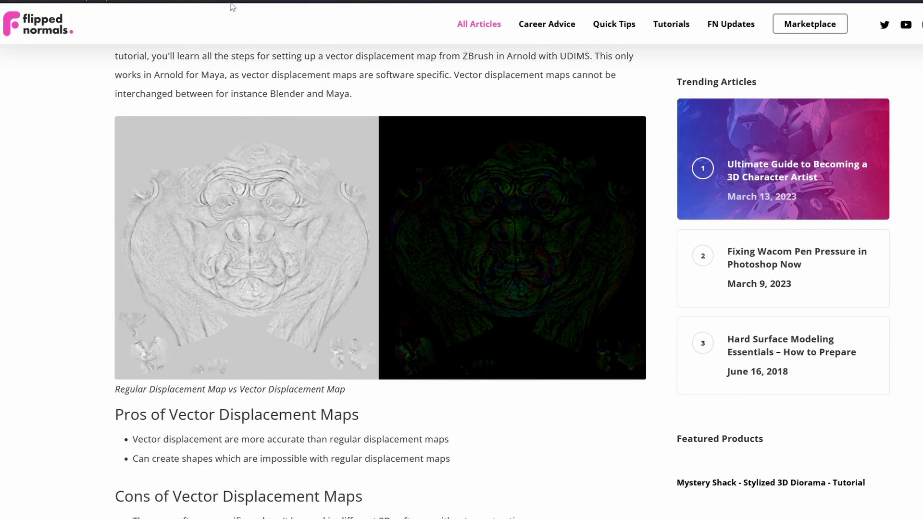
# Step: Check the head's subdivision levels up to SDiv 3, then return it to SDiv 1
pyautogui.middleClick(70, 243)
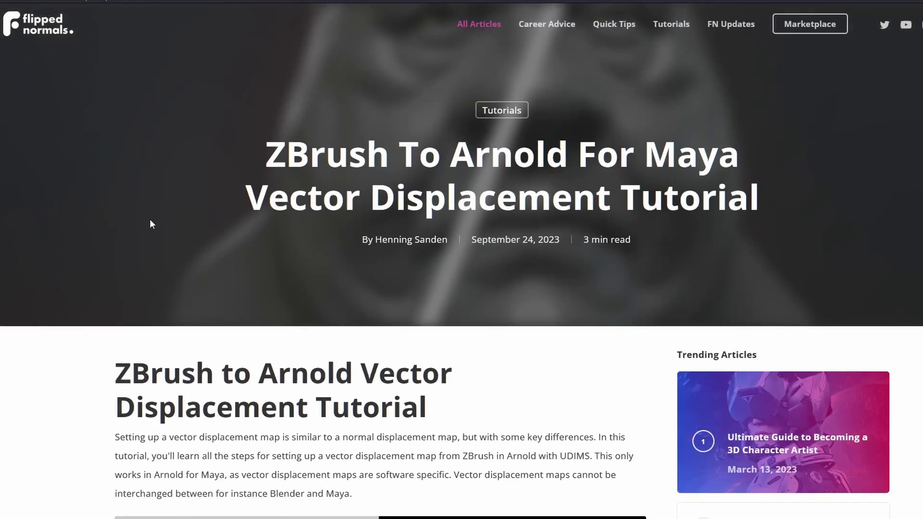
pyautogui.scroll(-4, 150, 222)
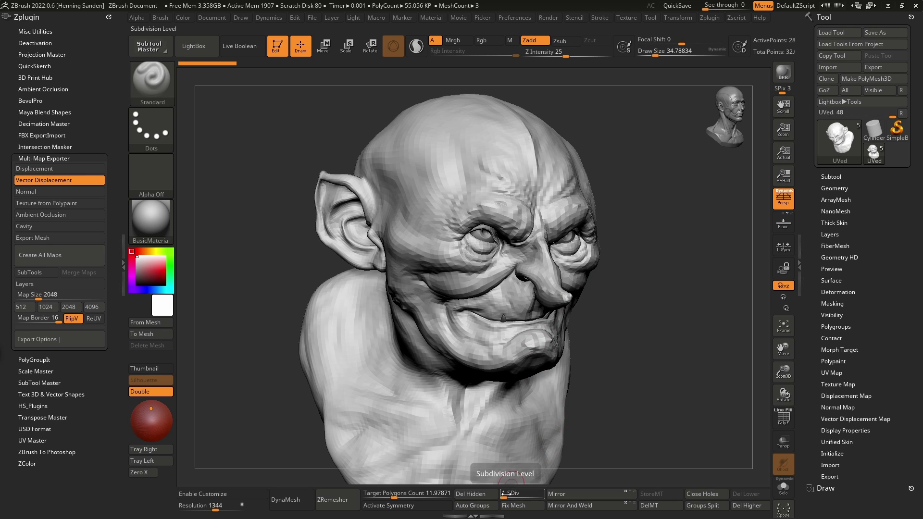
pyautogui.moveTo(506, 494)
pyautogui.mouseDown()
pyautogui.moveTo(548, 494)
pyautogui.moveTo(503, 494)
pyautogui.mouseUp()
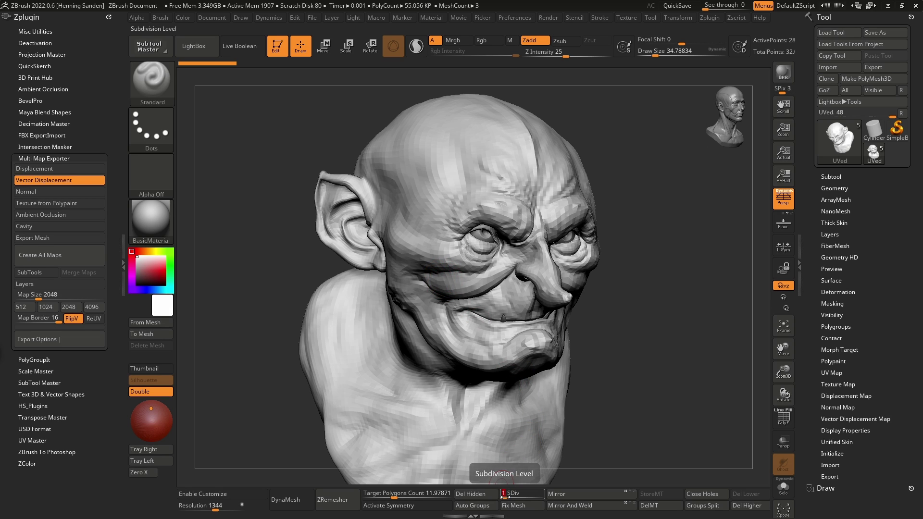
pyautogui.moveTo(503, 495); pyautogui.dragTo(503, 495)
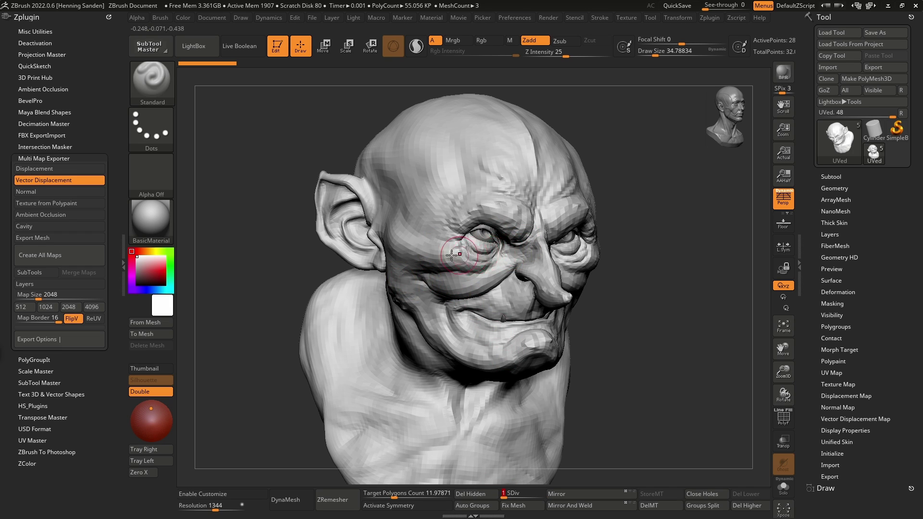
pyautogui.click(522, 494)
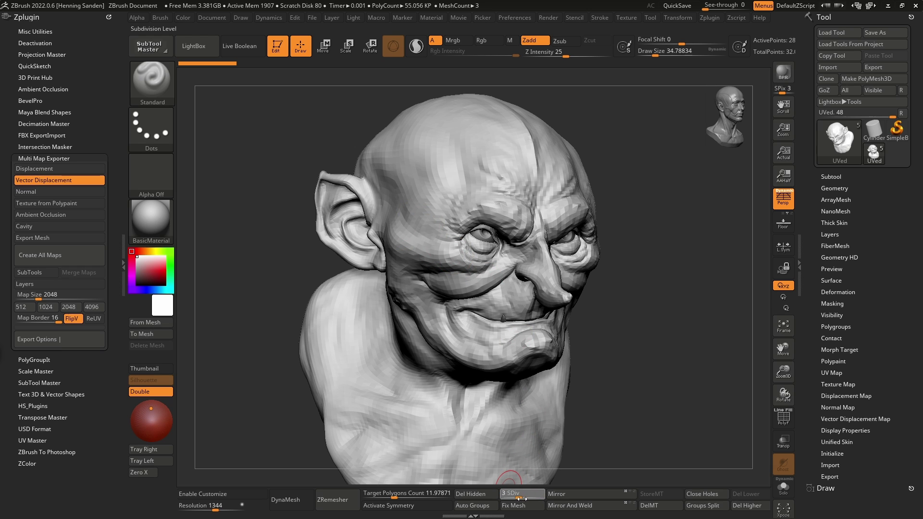
pyautogui.click(505, 496)
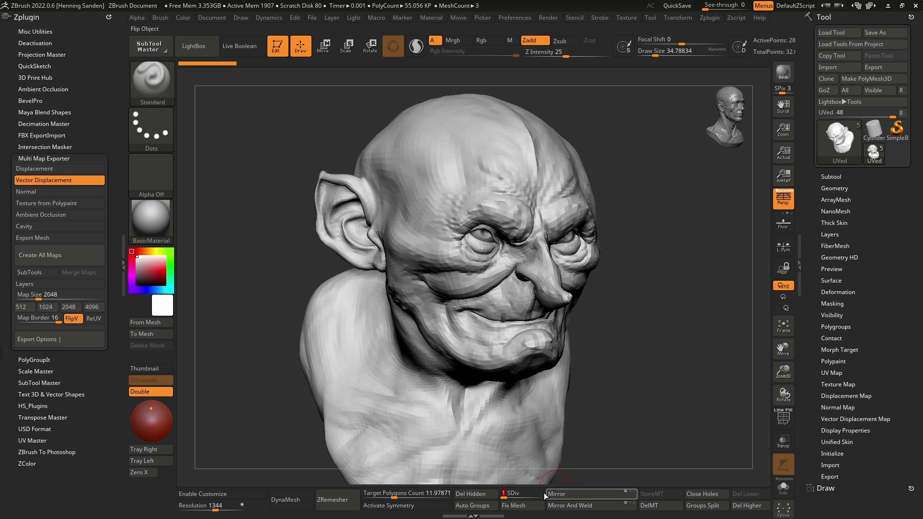
# Step: Delete the stored morph target with DelMT and confirm Tool > Layers holds no layers
pyautogui.click(653, 506)
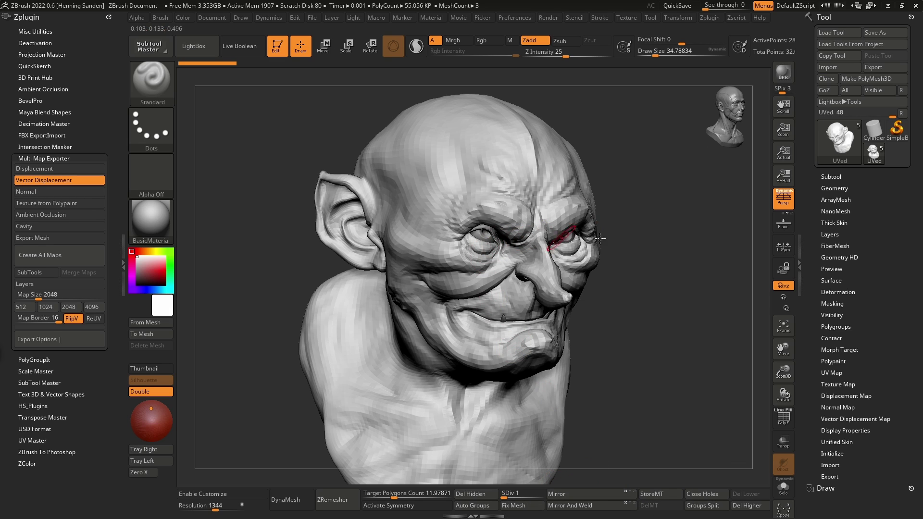
pyautogui.click(835, 235)
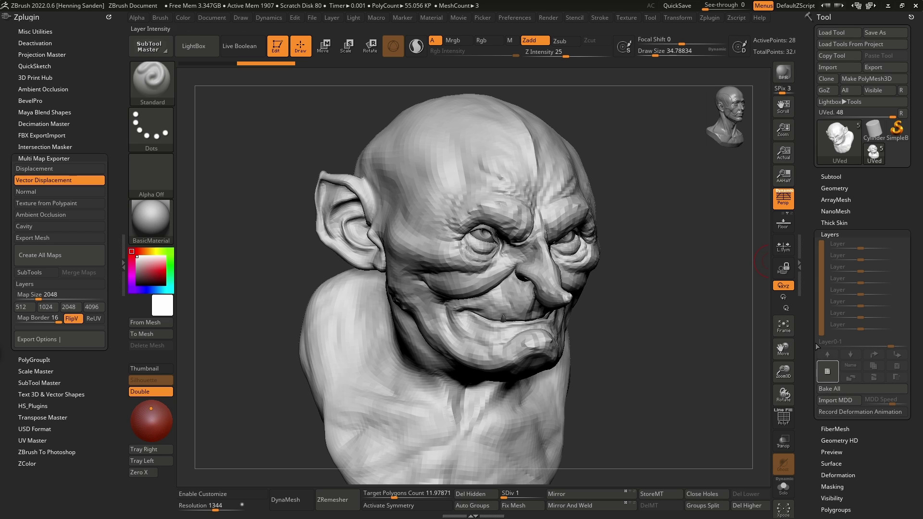
pyautogui.click(830, 235)
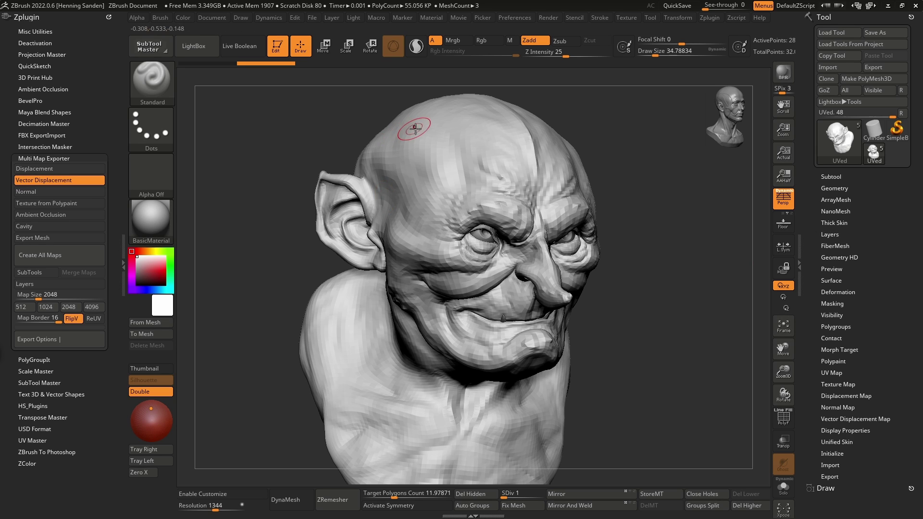
# Step: Open ZBrush Preferences and dock the panel in the right side tray
pyautogui.click(518, 17)
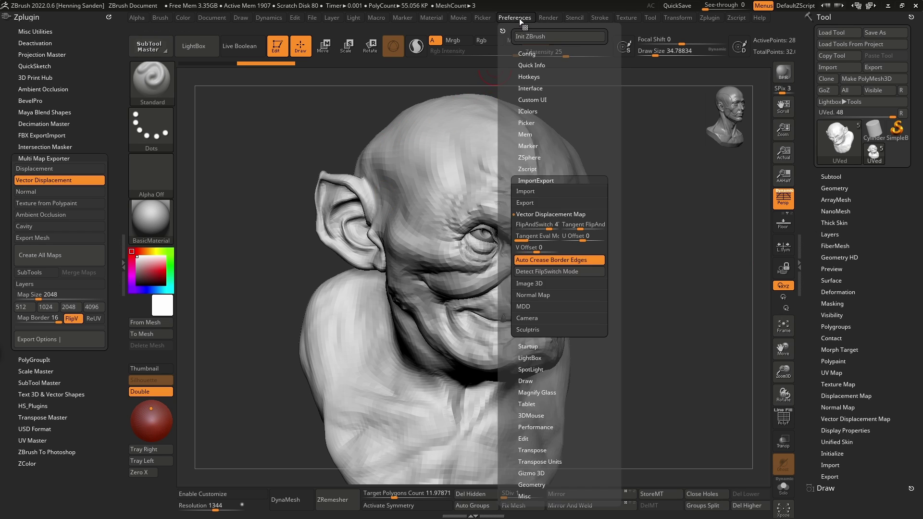
pyautogui.click(502, 30)
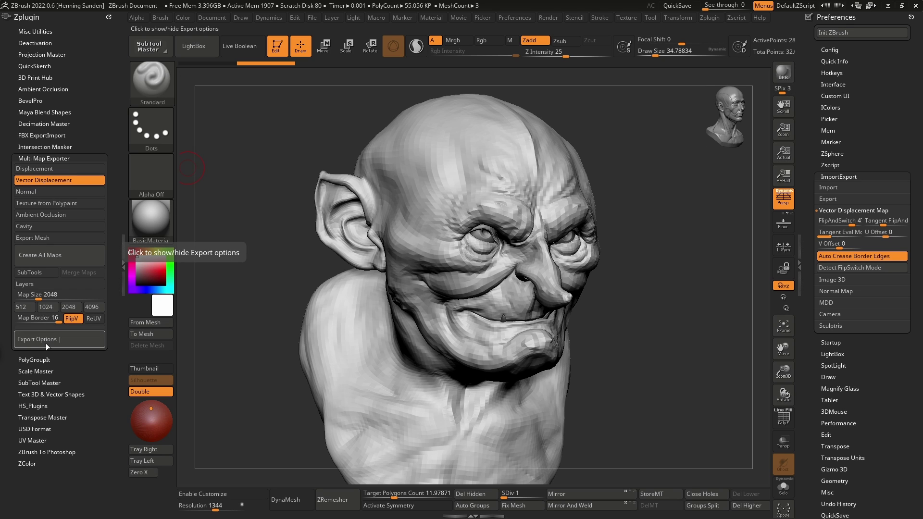
pyautogui.click(43, 275)
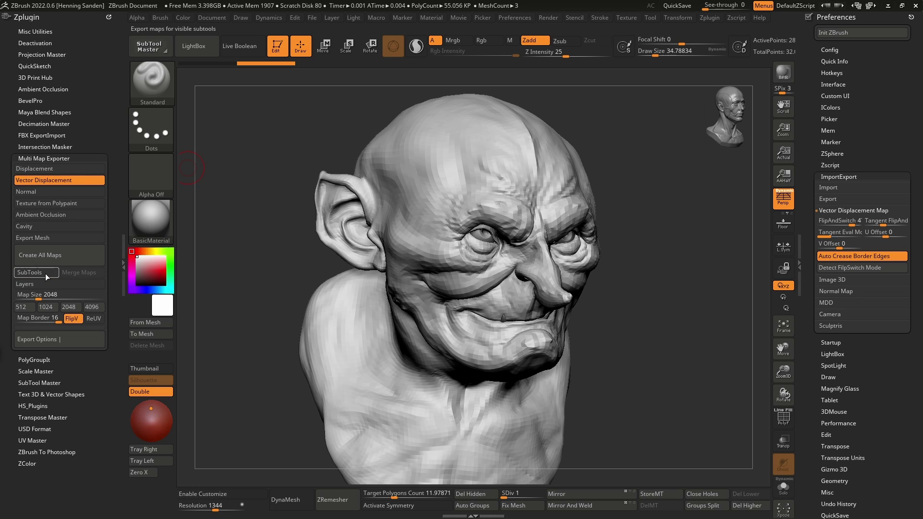
pyautogui.click(80, 272)
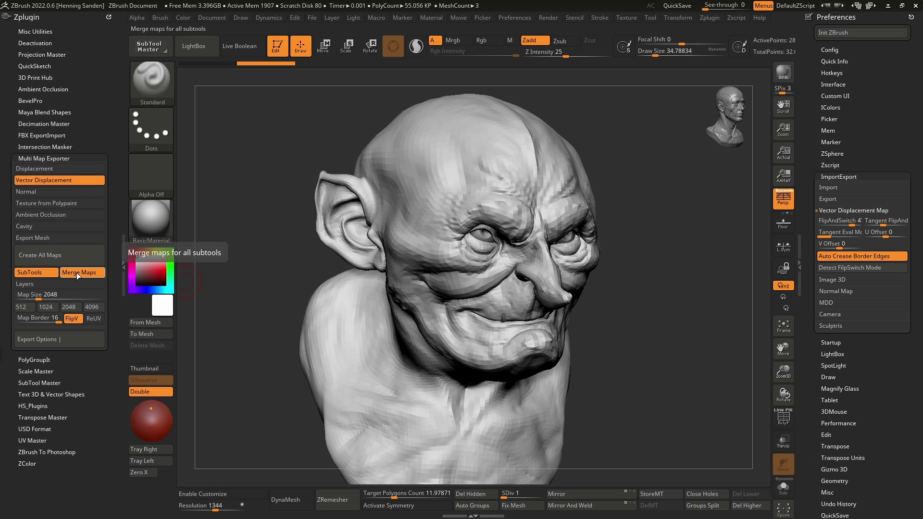
pyautogui.click(38, 273)
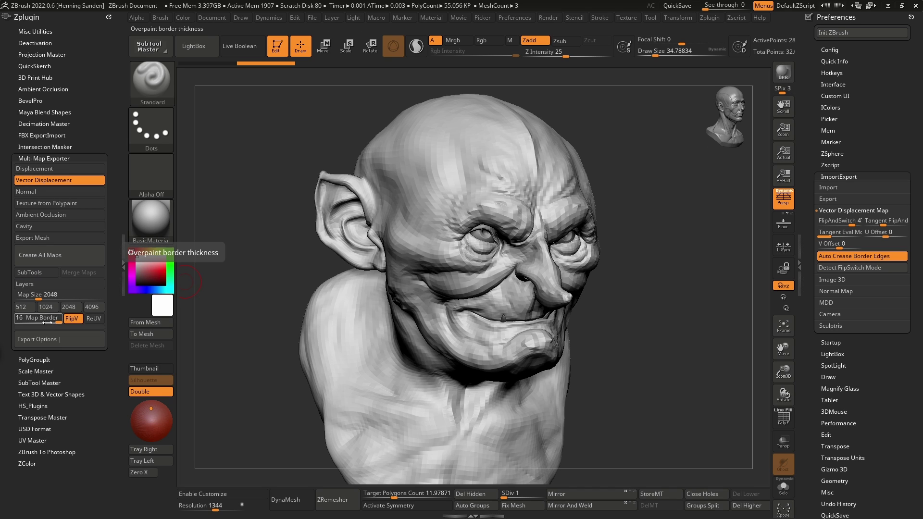
pyautogui.click(24, 305)
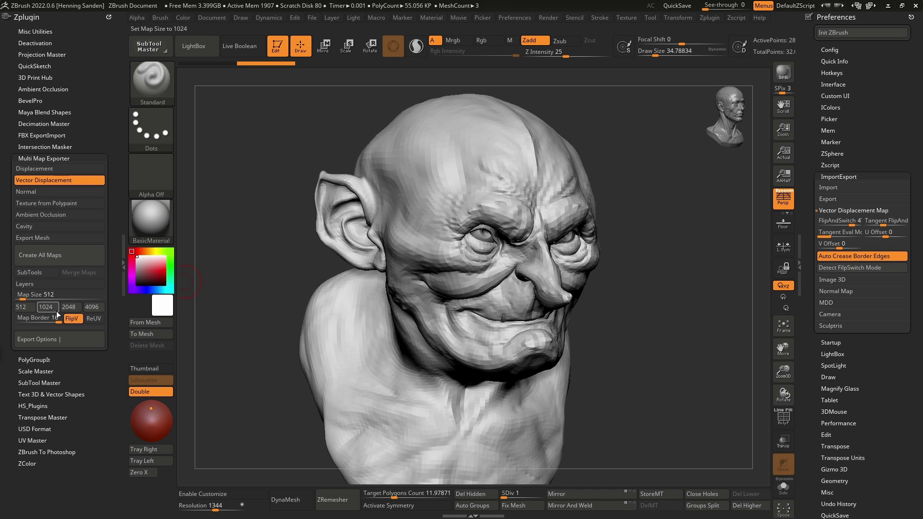
pyautogui.click(72, 307)
pyautogui.click(88, 312)
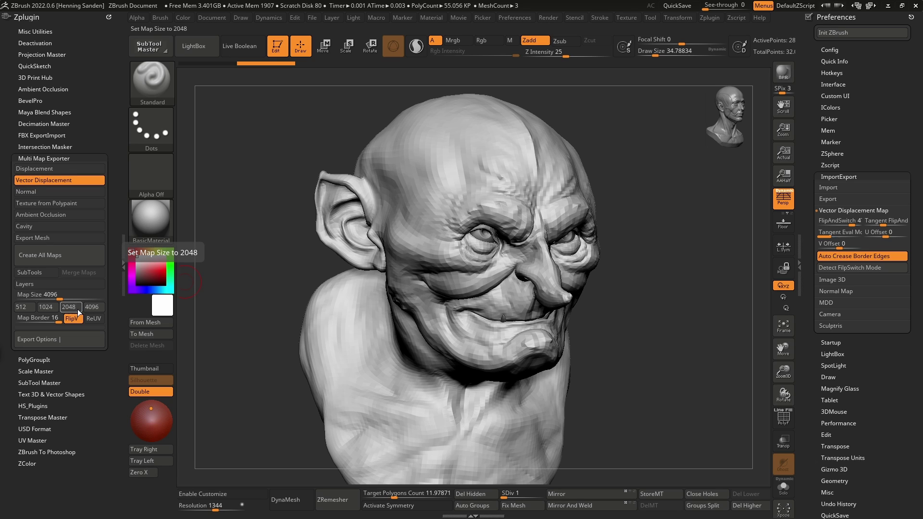
pyautogui.click(79, 311)
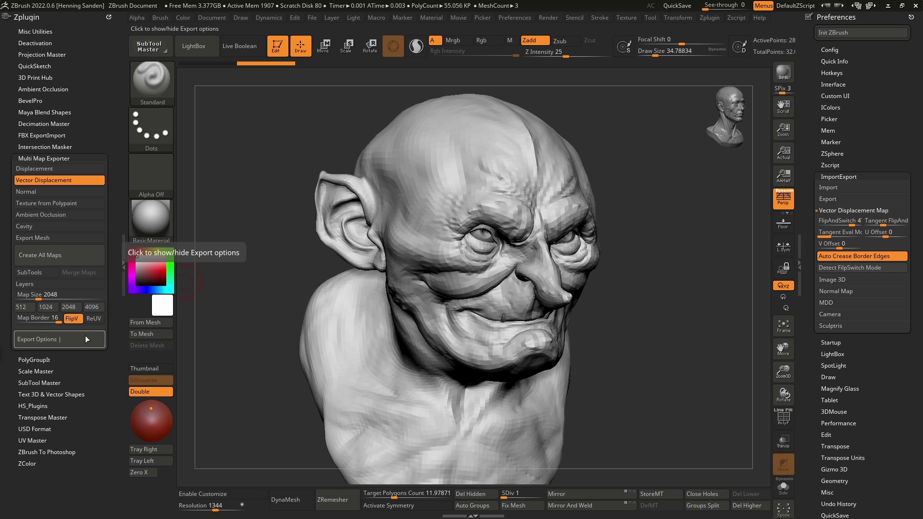
# Step: Expand Export Options and try the <_uU_vV> UV tile ID format before restoring <UDIM>
pyautogui.click(48, 339)
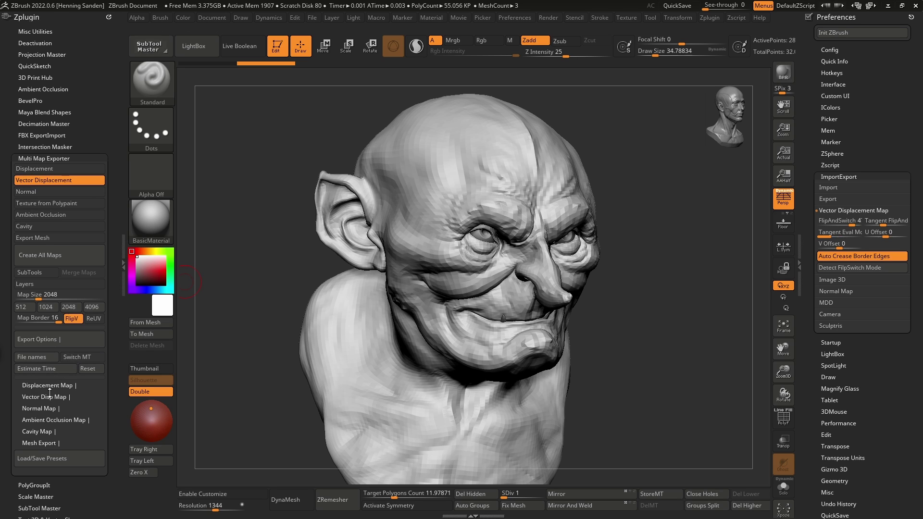
pyautogui.click(48, 358)
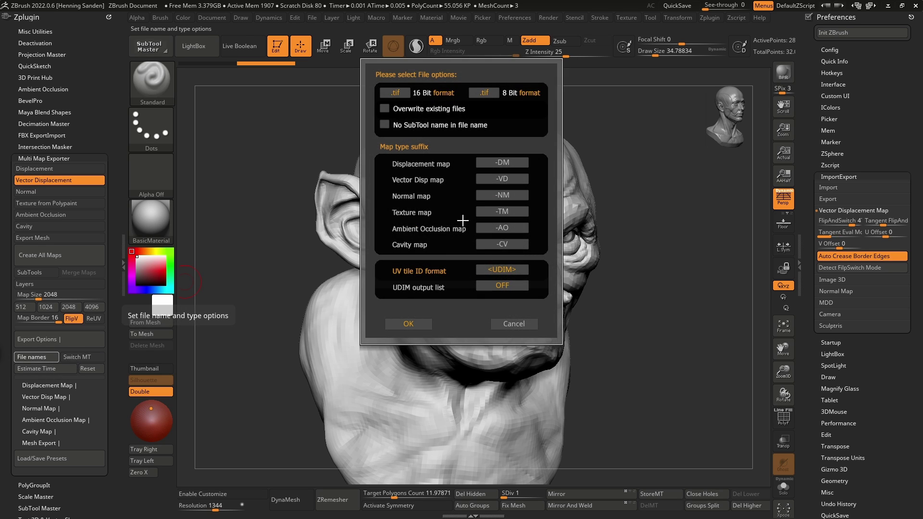
pyautogui.click(521, 269)
pyautogui.write('<_uU_vV>')
pyautogui.press('Return')
pyautogui.click(519, 269)
pyautogui.write('<UDIM>')
pyautogui.press('Return')
# Step: Try a Custom tile ID entry, restore <UDIM>, and accept the file options
pyautogui.click(499, 268)
pyautogui.write('Custom')
pyautogui.press('Return')
pyautogui.click(506, 269)
pyautogui.press('Return')
pyautogui.click(414, 324)
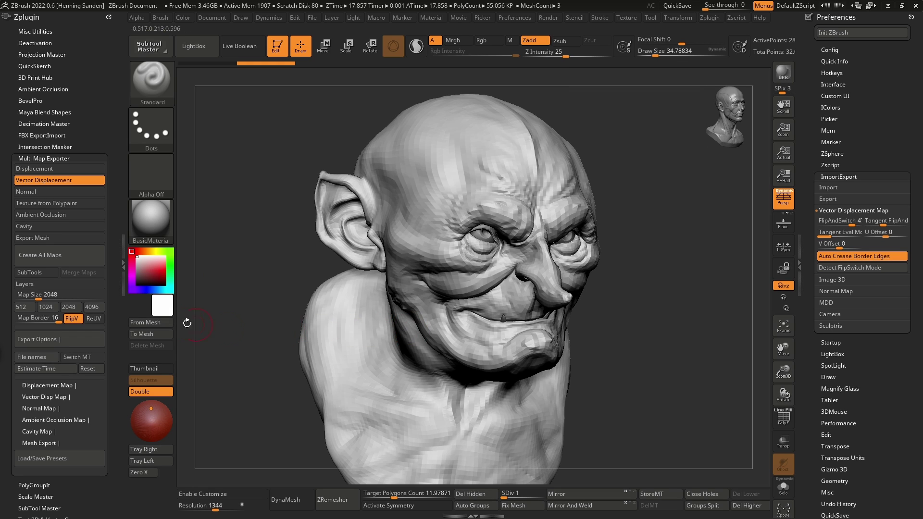
# Step: Review the Vector Disp Map settings (2048, vd Tangent, 32Bit, exr), then collapse the group
pyautogui.click(51, 398)
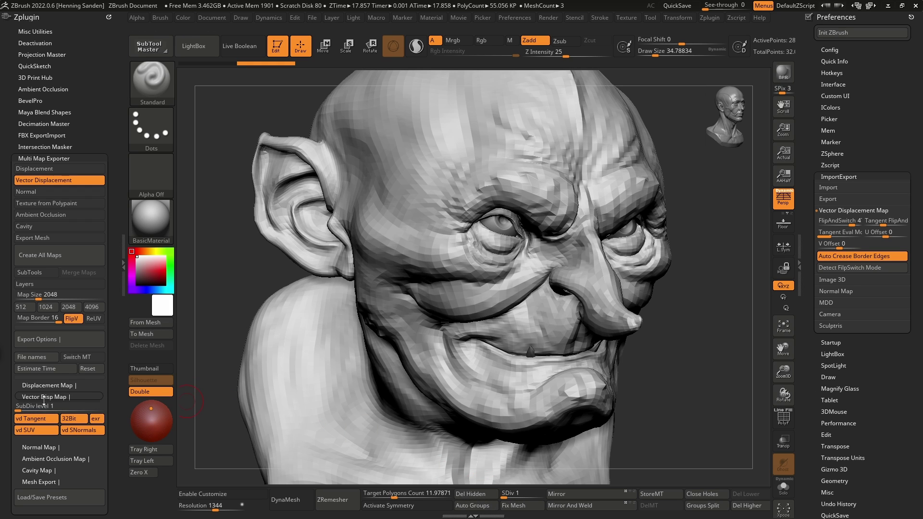
pyautogui.moveTo(452, 288); pyautogui.dragTo(329, 320, button='right')
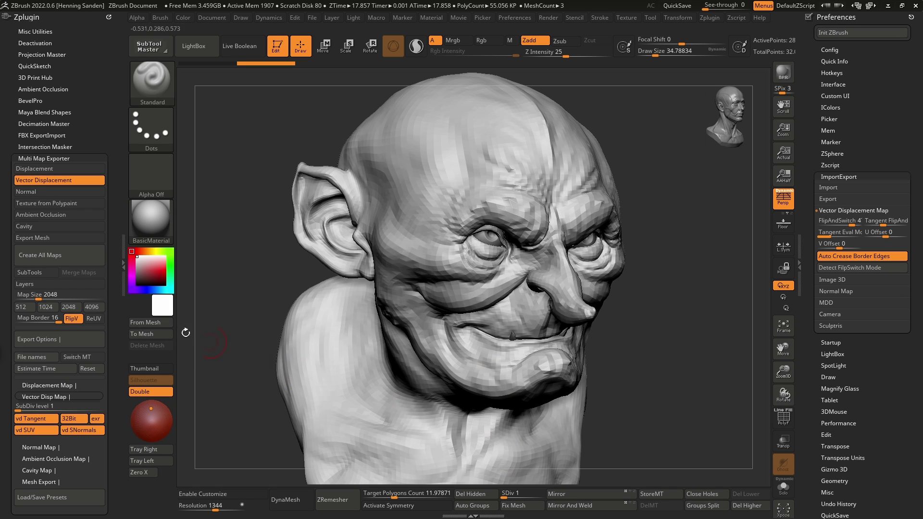
pyautogui.click(45, 396)
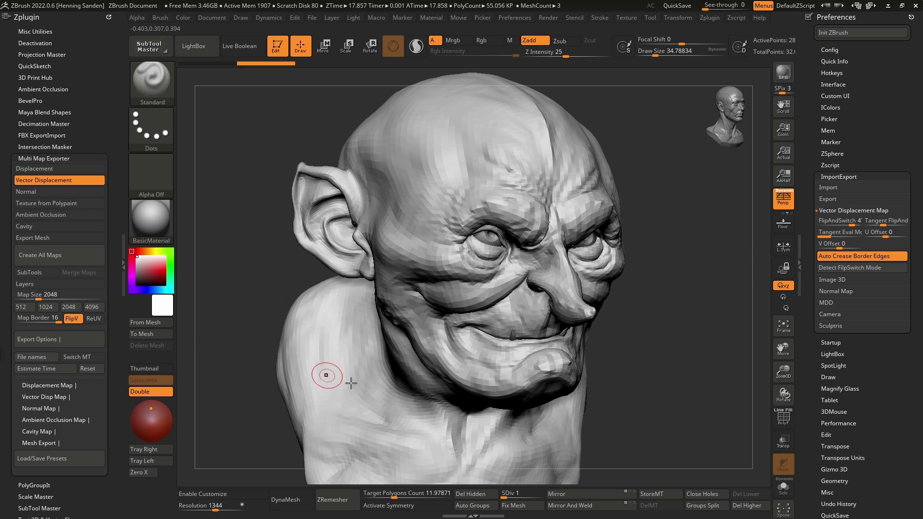
# Step: Create all maps as DISPUVed.exr in test2 and start exporting the mesh as UVed.obj
pyautogui.click(61, 260)
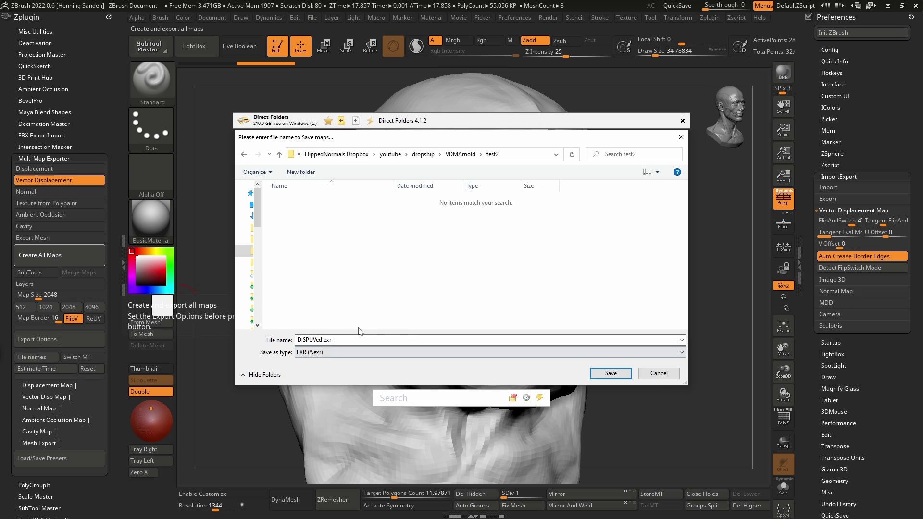
pyautogui.click(612, 373)
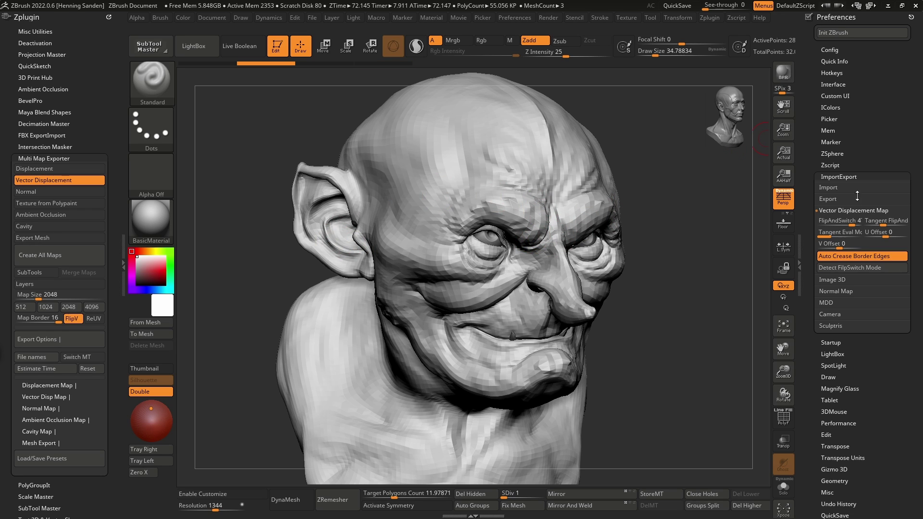
pyautogui.click(650, 18)
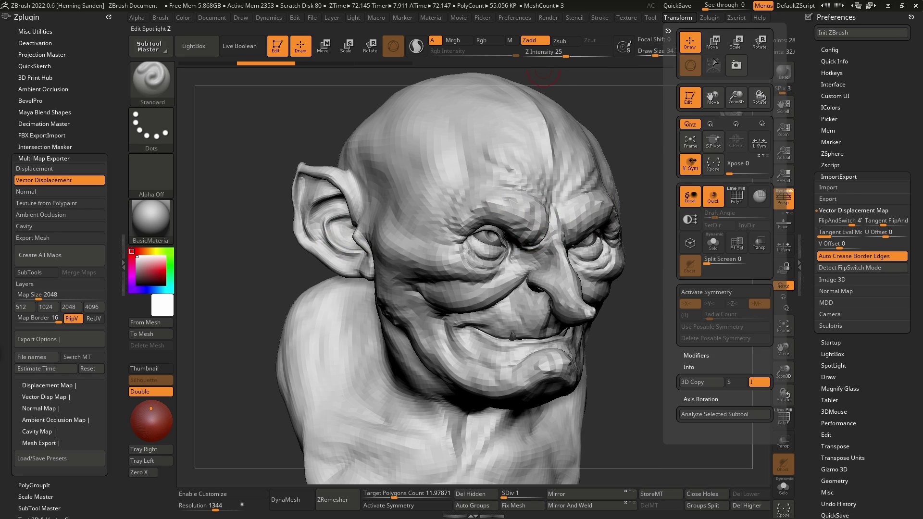
pyautogui.click(728, 71)
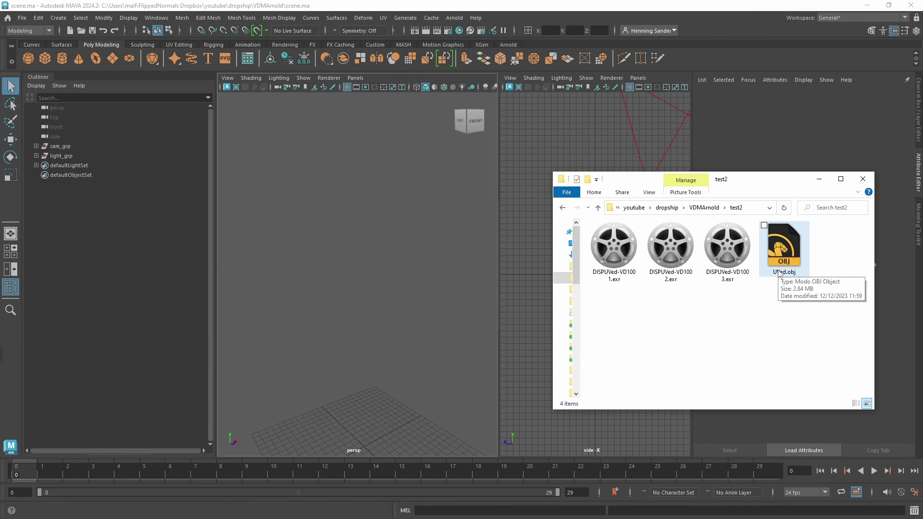
# Step: Import UVed.obj into the persp viewport, review the test2 exports, and deselect the head
pyautogui.moveTo(783, 267); pyautogui.dragTo(350, 320)
pyautogui.click(365, 301)
pyautogui.hotkey('alt', 'Tab')
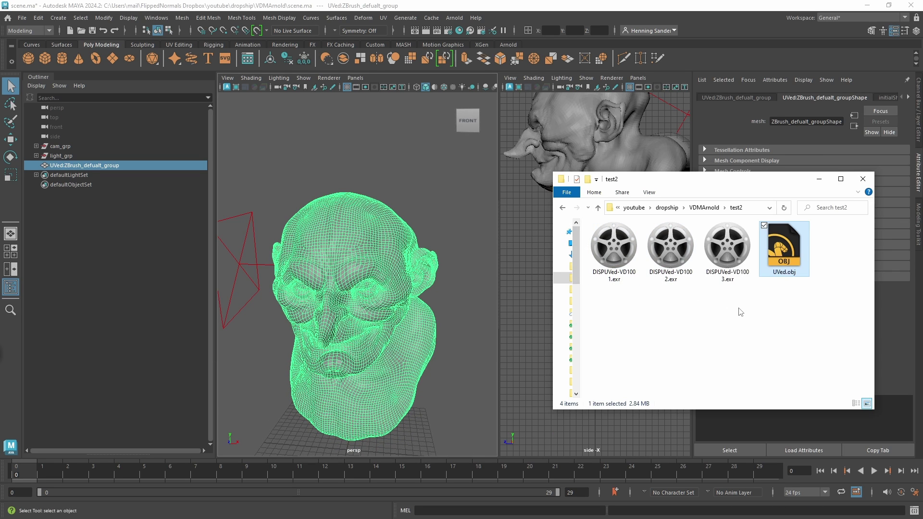
pyautogui.click(671, 250)
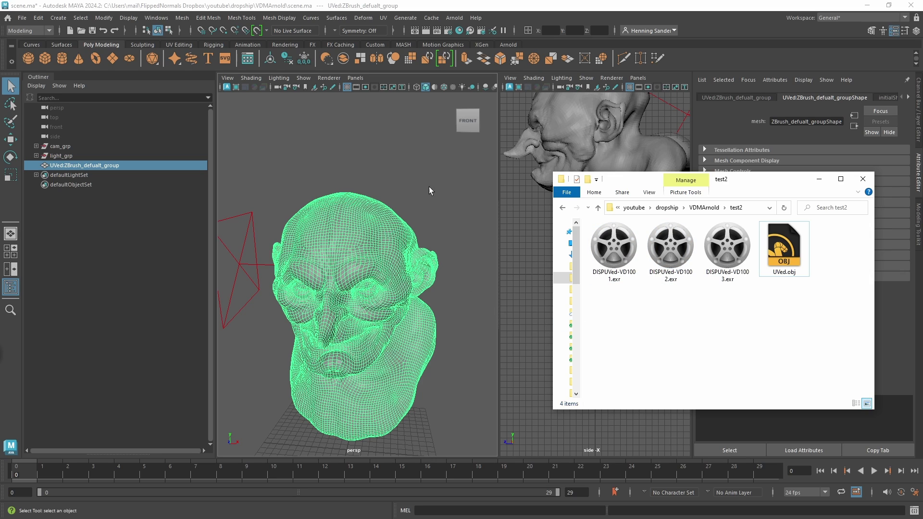
pyautogui.click(187, 321)
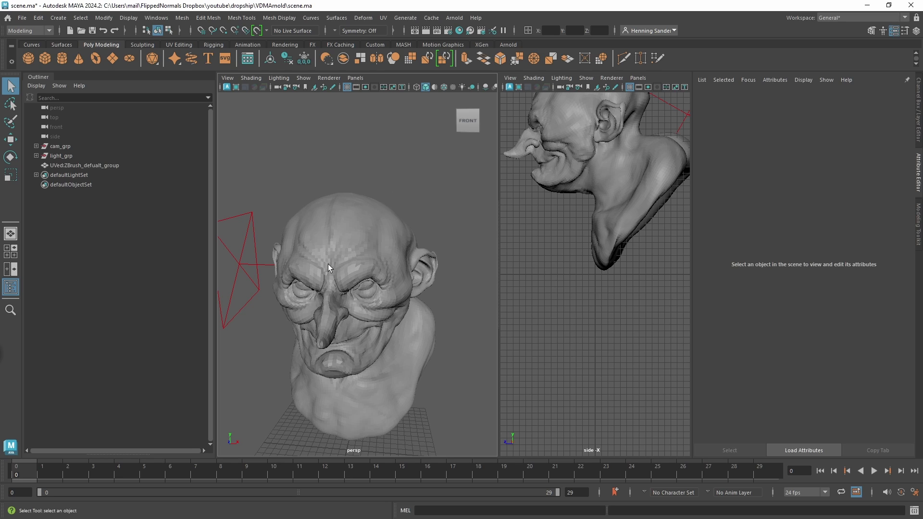
# Step: Switch the right viewport to look through camera1
pyautogui.click(563, 163)
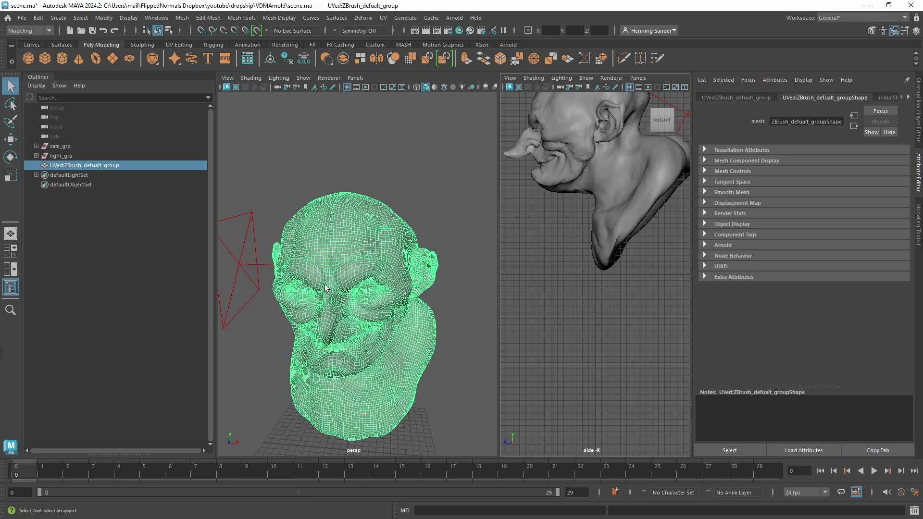
pyautogui.click(638, 78)
pyautogui.moveTo(683, 87)
pyautogui.click(749, 88)
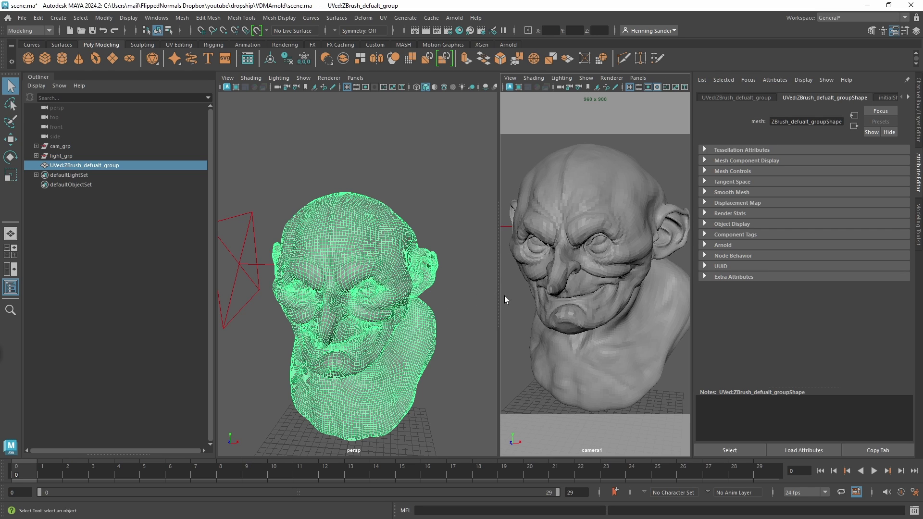
# Step: Assign a new Standard Surface material to the goblin head and rename it charMat
pyautogui.click(461, 292)
pyautogui.keyDown('alt'); pyautogui.moveTo(373, 272); pyautogui.dragTo(348, 247); pyautogui.keyUp('alt')
pyautogui.click(348, 247)
pyautogui.moveTo(348, 235); pyautogui.dragTo(449, 421, button='right')
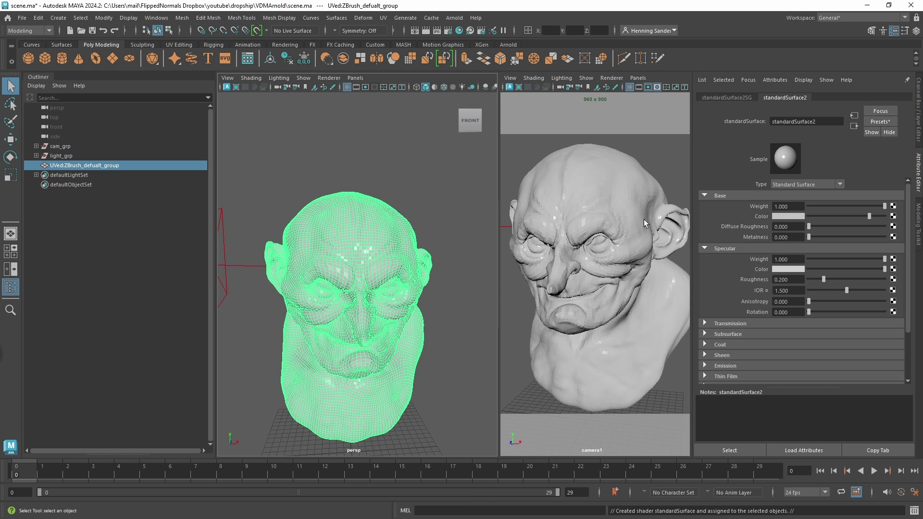
pyautogui.doubleClick(808, 120)
pyautogui.write('charMat')
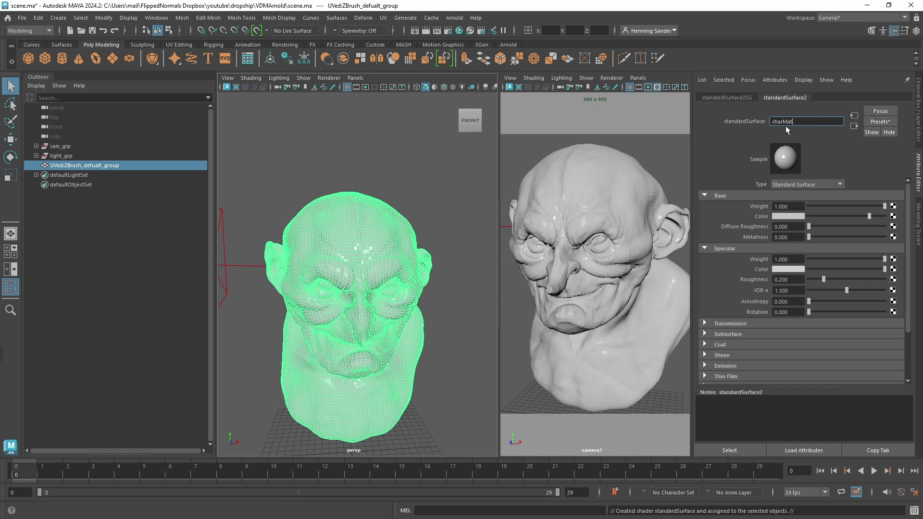
pyautogui.press('Return')
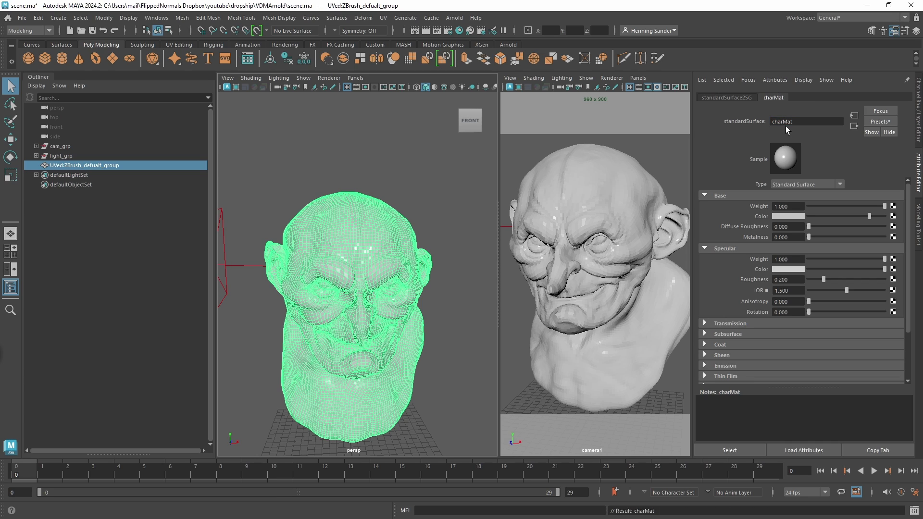
# Step: In Hypershade, map standardSurface2SG's displacement to a new File texture, creating displacementShader1 and file1
pyautogui.click(459, 30)
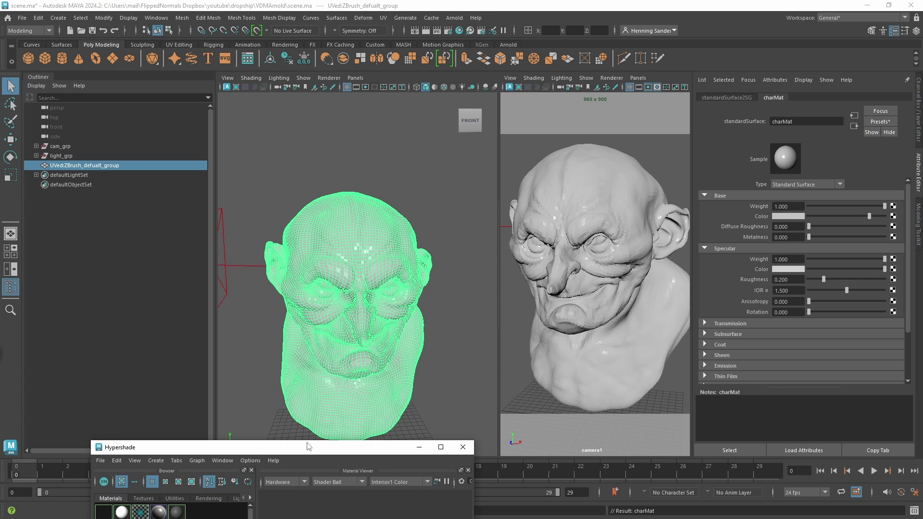
pyautogui.moveTo(306, 447); pyautogui.dragTo(308, 63)
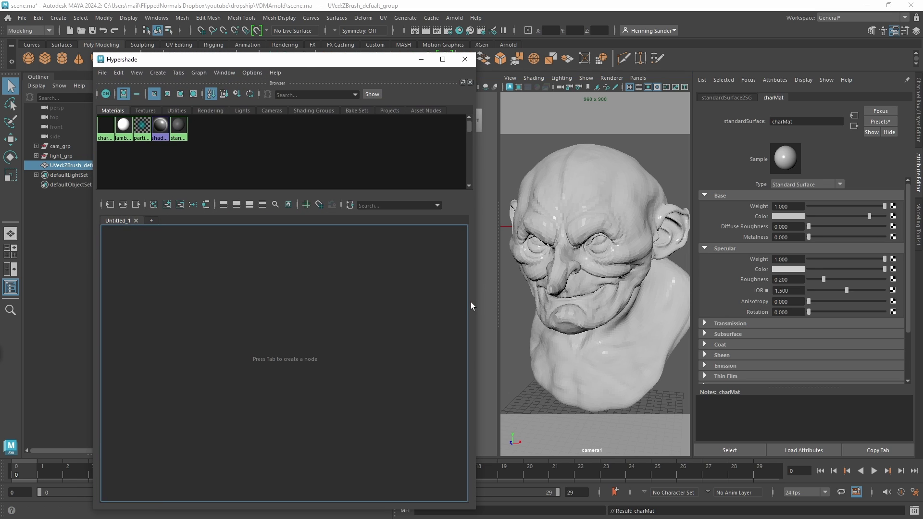
pyautogui.click(854, 126)
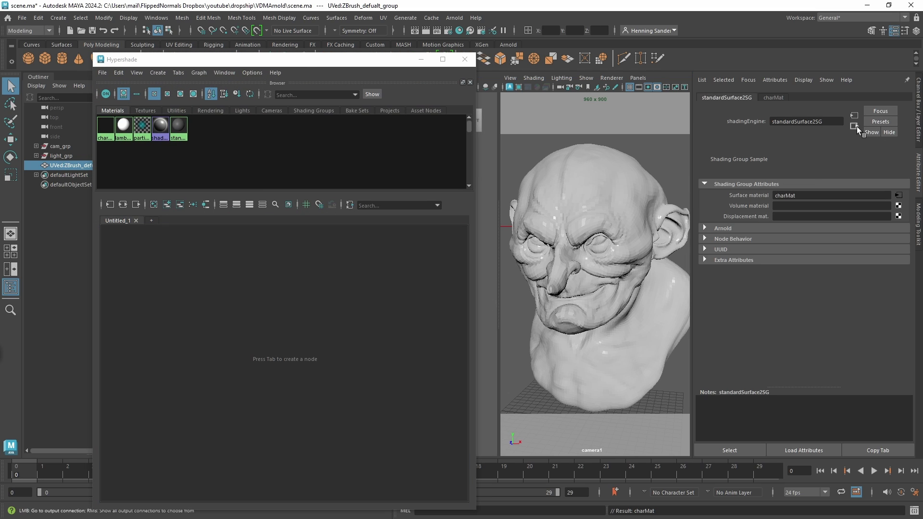
pyautogui.click(817, 121)
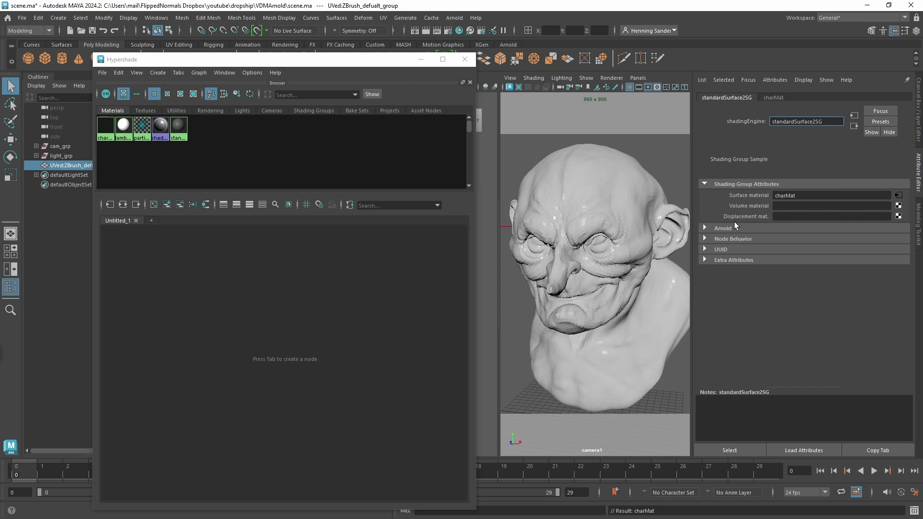
pyautogui.click(898, 216)
pyautogui.click(416, 246)
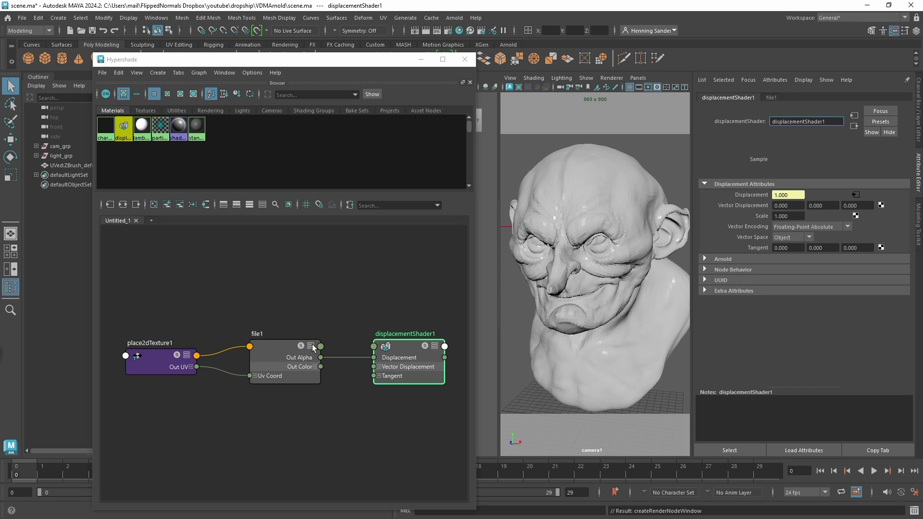
# Step: Load DISPUVed-VD1003.exr into file1 with Raw colour space and UDIM (Mari) tiling
pyautogui.click(856, 195)
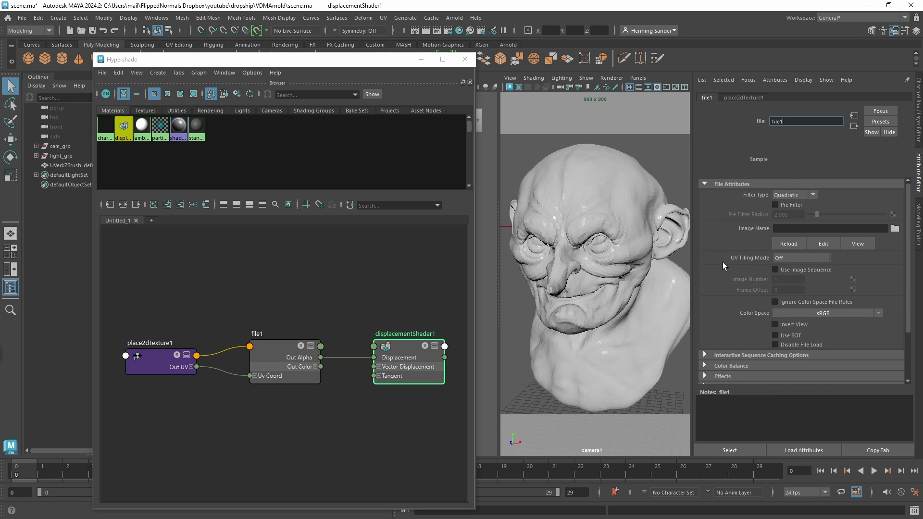
pyautogui.click(894, 228)
pyautogui.click(313, 183)
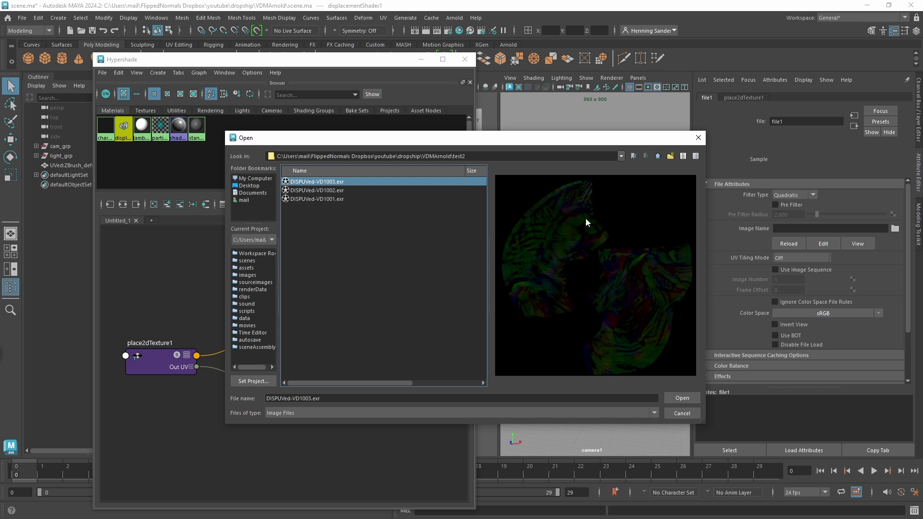
pyautogui.click(681, 398)
pyautogui.click(793, 314)
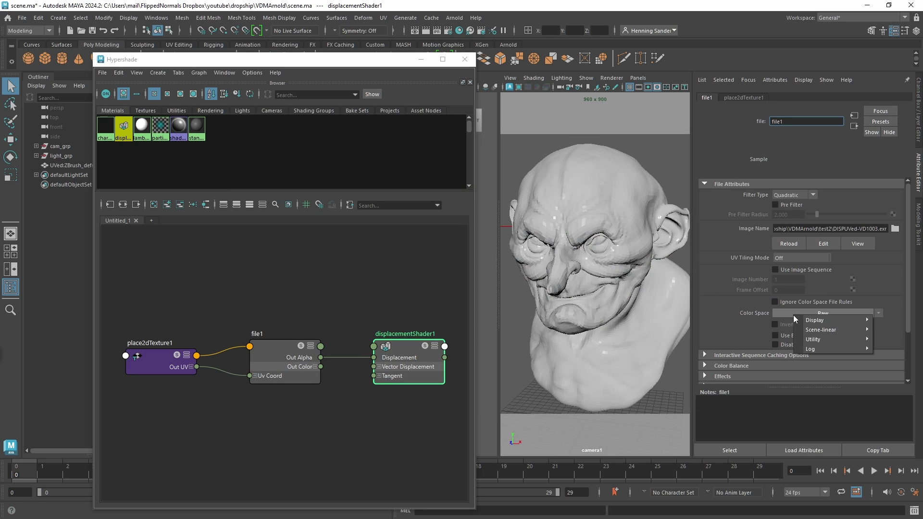
pyautogui.moveTo(816, 342)
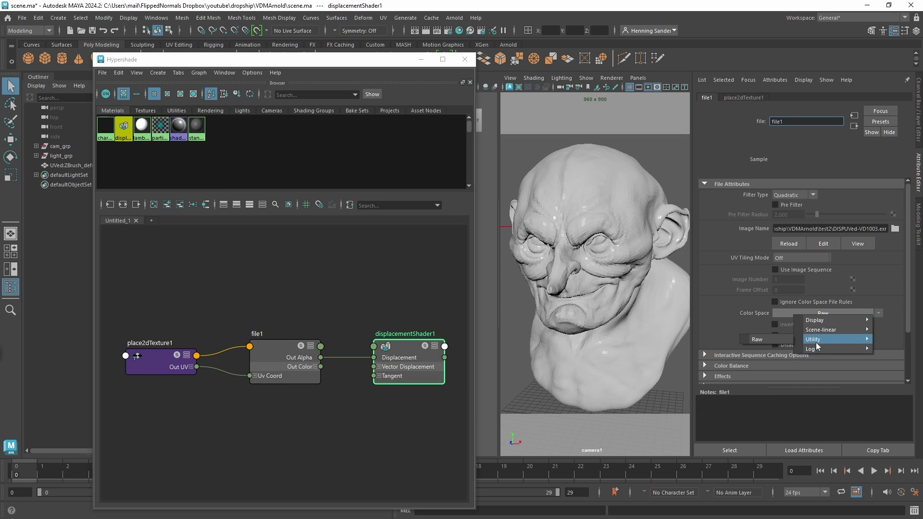
pyautogui.click(780, 338)
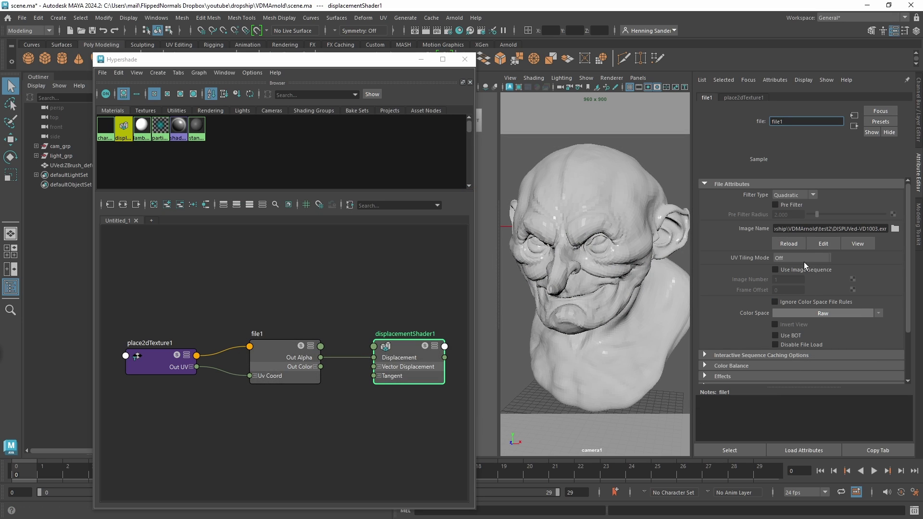
pyautogui.click(801, 259)
pyautogui.click(798, 299)
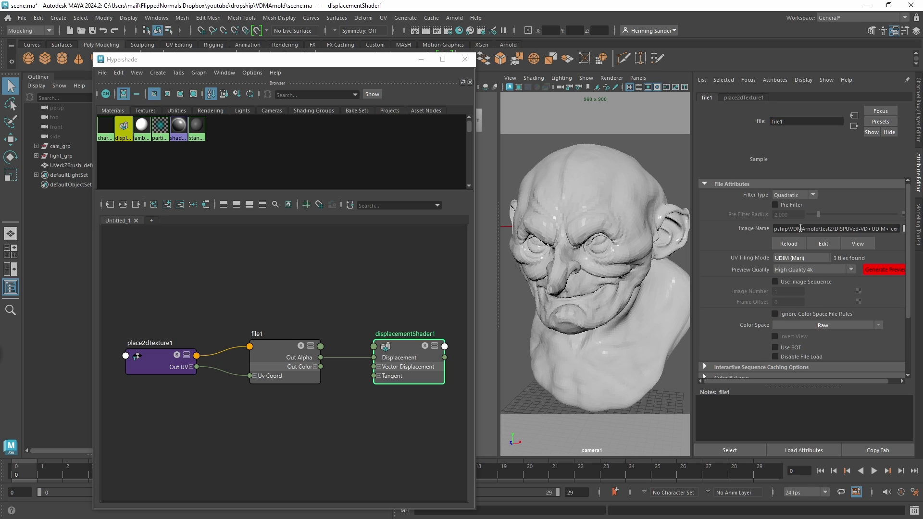
# Step: Connect file1 Out Color to Vector Displacement and remove the Out Alpha to Displacement link
pyautogui.click(349, 312)
pyautogui.click(289, 370)
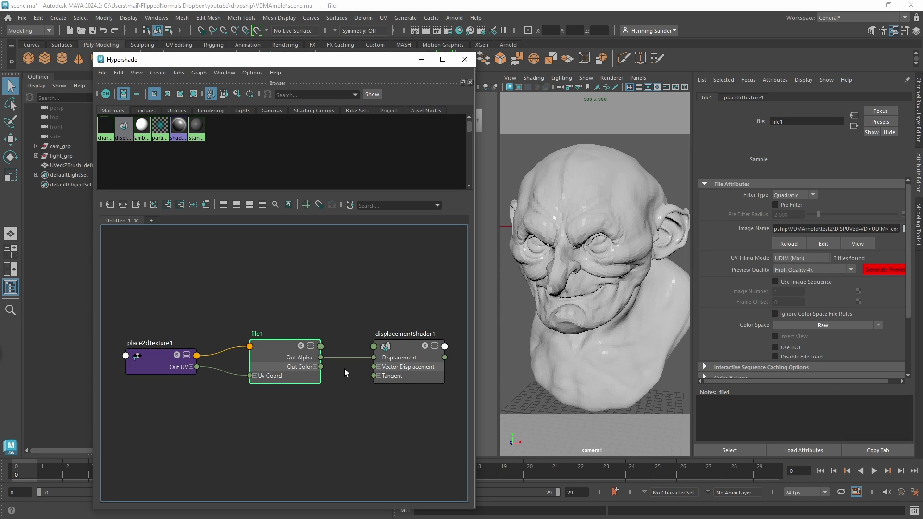
pyautogui.moveTo(339, 369)
pyautogui.mouseDown()
pyautogui.moveTo(373, 367)
pyautogui.moveTo(347, 363)
pyautogui.mouseUp()
pyautogui.press('Delete')
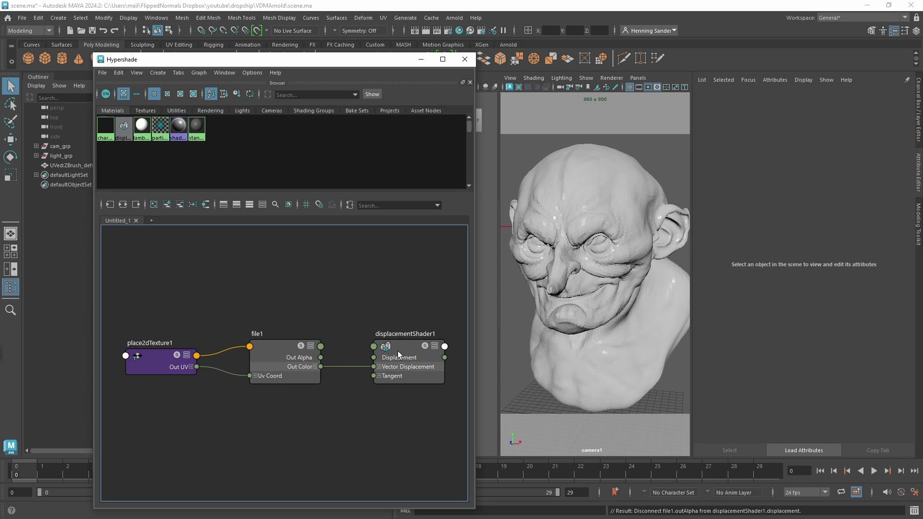
# Step: Set displacementShader1's Vector Space to Tangent
pyautogui.click(398, 351)
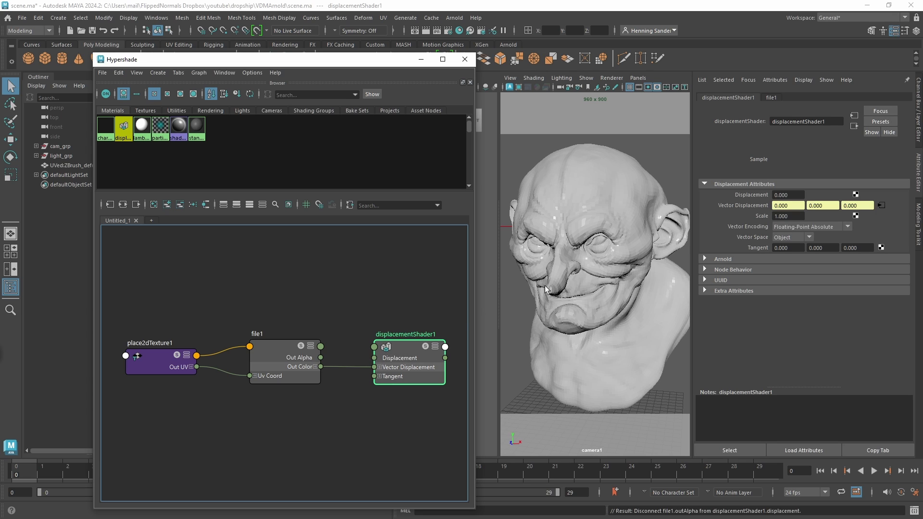
pyautogui.click(798, 237)
pyautogui.click(783, 267)
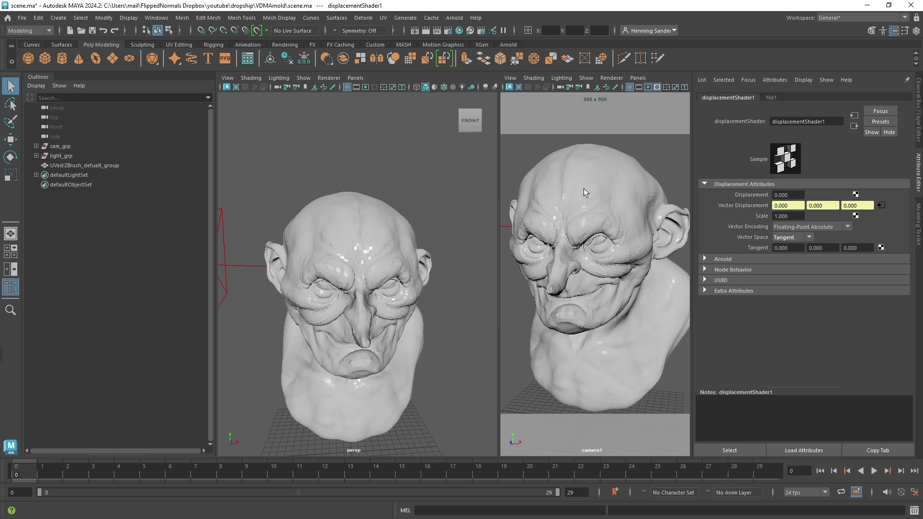
# Step: Stop the first Arnold render of the goblin head and move the RenderView window down-left
pyautogui.click(601, 129)
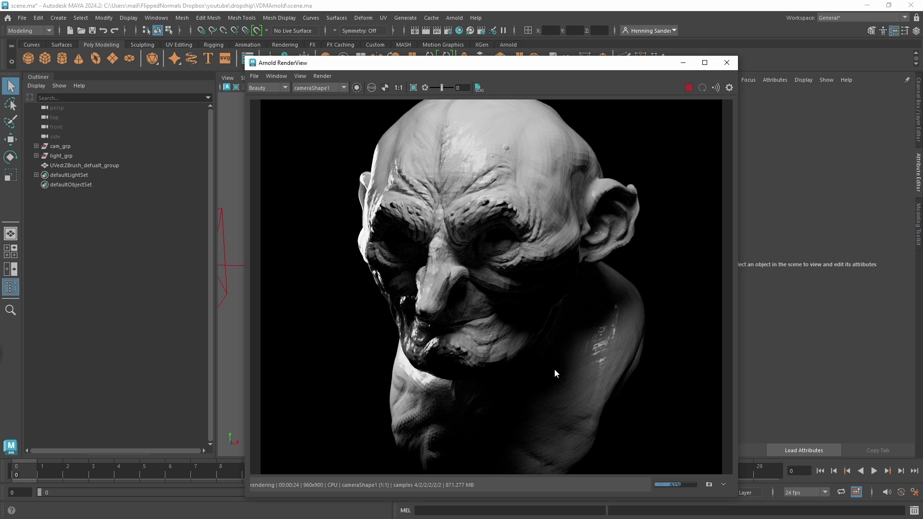
pyautogui.click(688, 88)
pyautogui.moveTo(599, 64); pyautogui.dragTo(129, 184)
# Step: Select the goblin head mesh and show its shape node in the Attribute Editor
pyautogui.click(336, 232)
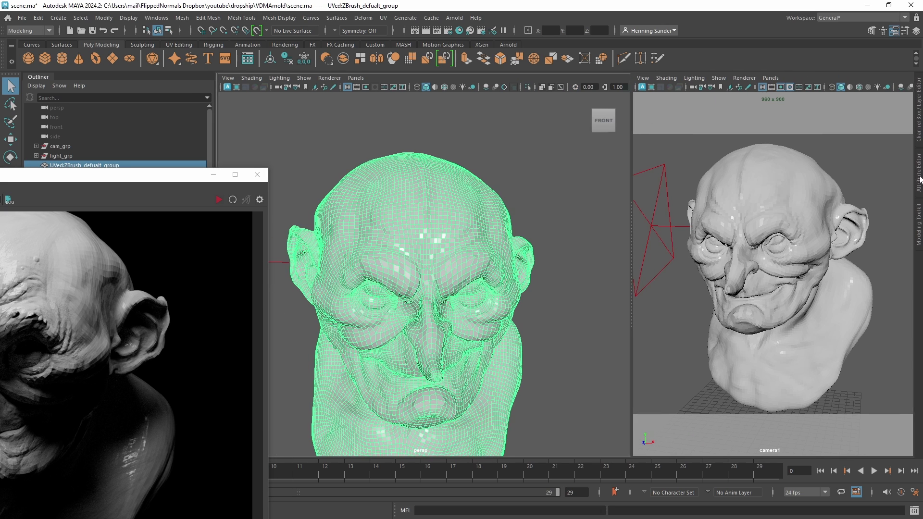
pyautogui.click(919, 177)
pyautogui.click(918, 177)
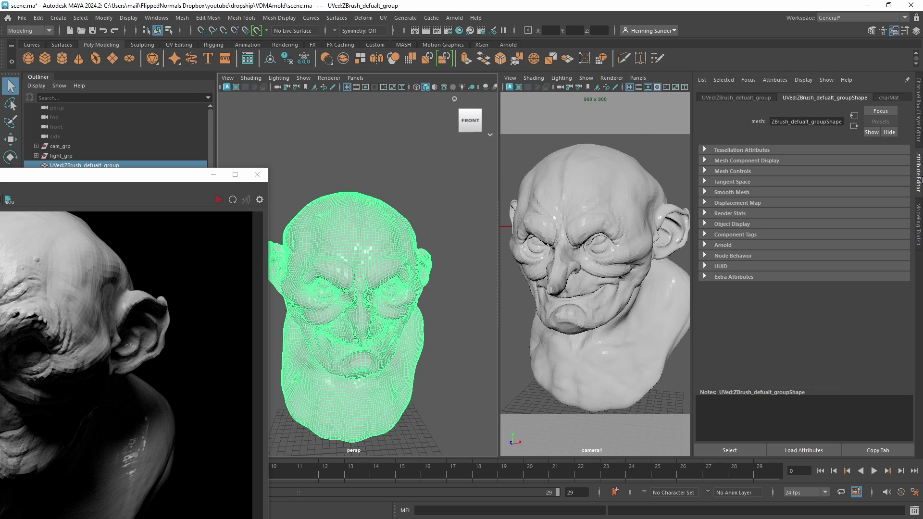
pyautogui.click(738, 97)
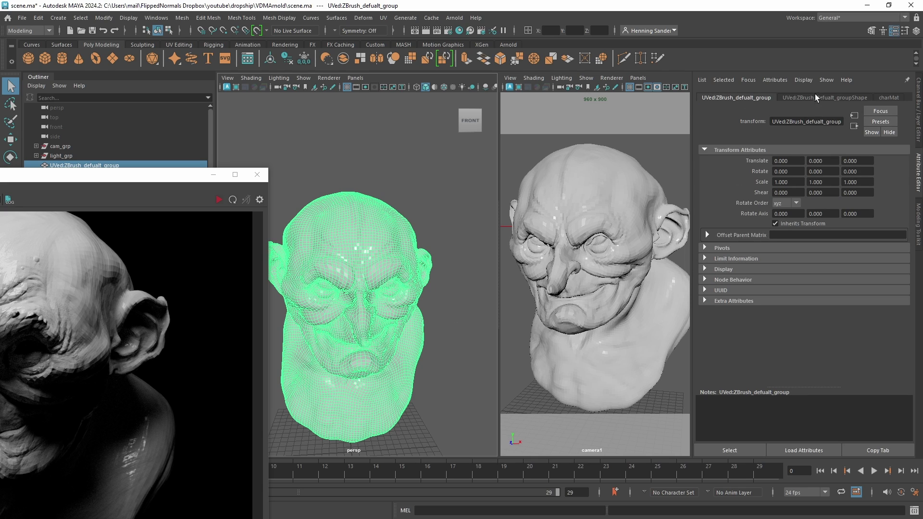
pyautogui.click(798, 98)
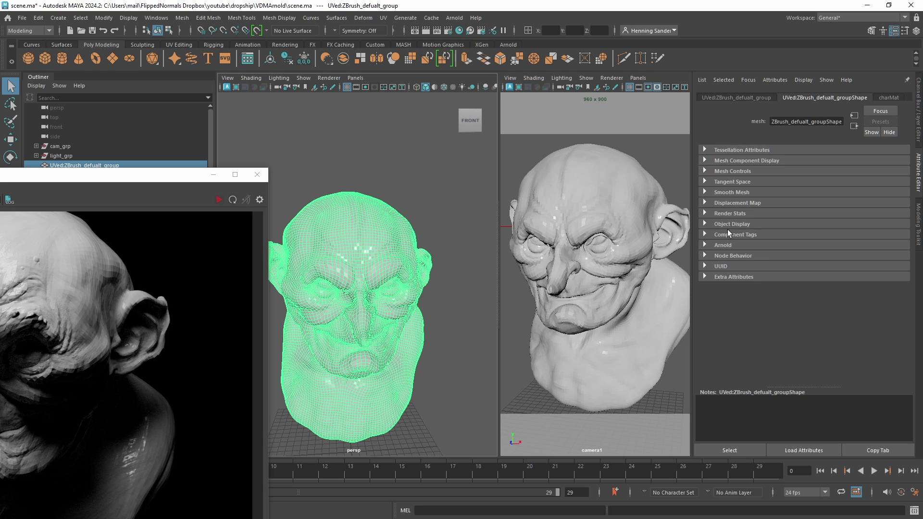
# Step: Set the head's Arnold subdivision type to catclark with 3 iterations
pyautogui.click(723, 246)
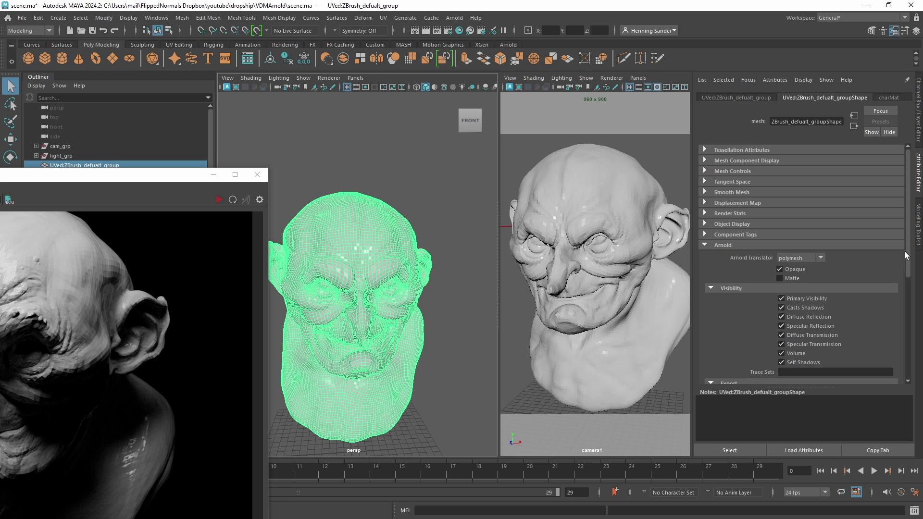
pyautogui.moveTo(908, 262); pyautogui.dragTo(916, 339)
pyautogui.click(738, 327)
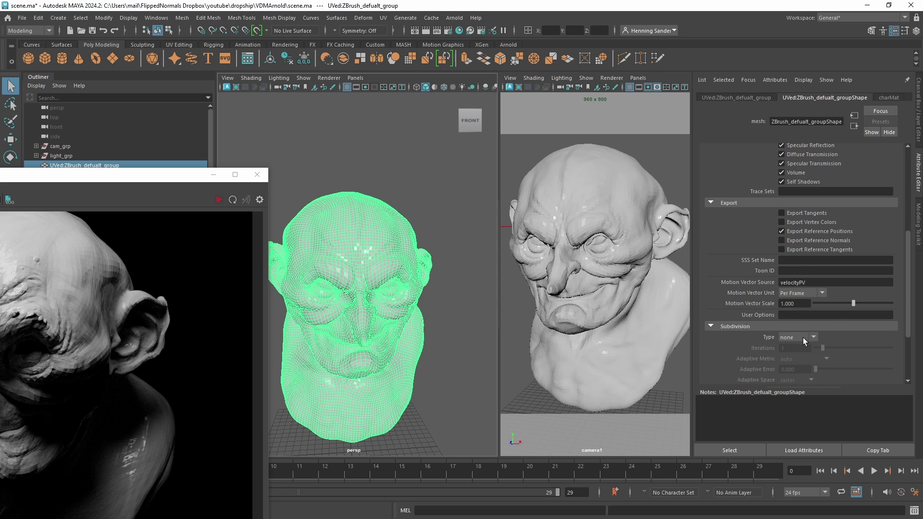
pyautogui.click(803, 338)
pyautogui.click(800, 356)
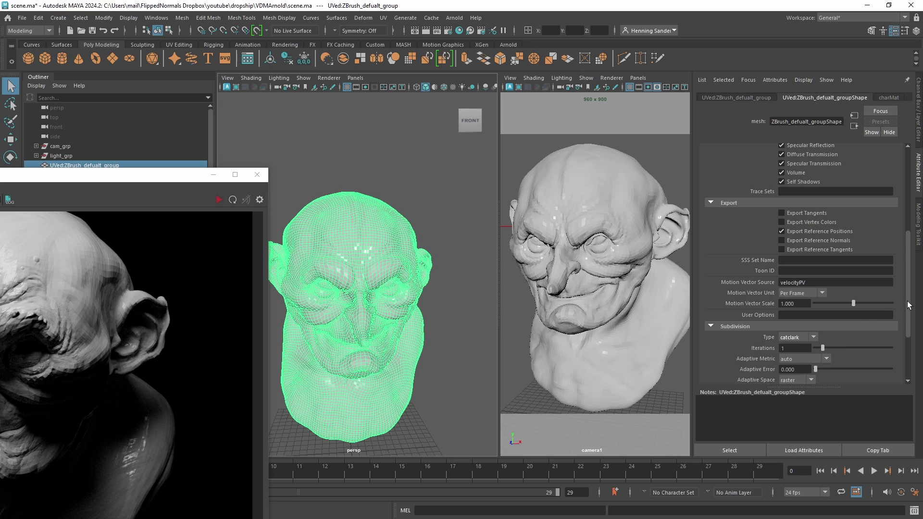
pyautogui.moveTo(907, 301); pyautogui.dragTo(892, 342)
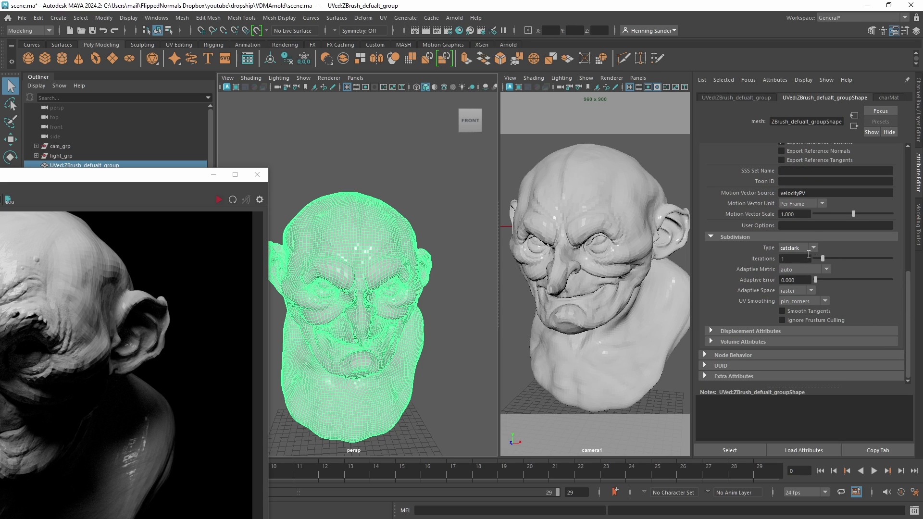
pyautogui.moveTo(822, 258); pyautogui.dragTo(846, 260)
# Step: Expand the head's Displacement (Height 1.000) and Autobump settings, and bring the RenderView back on screen
pyautogui.click(766, 333)
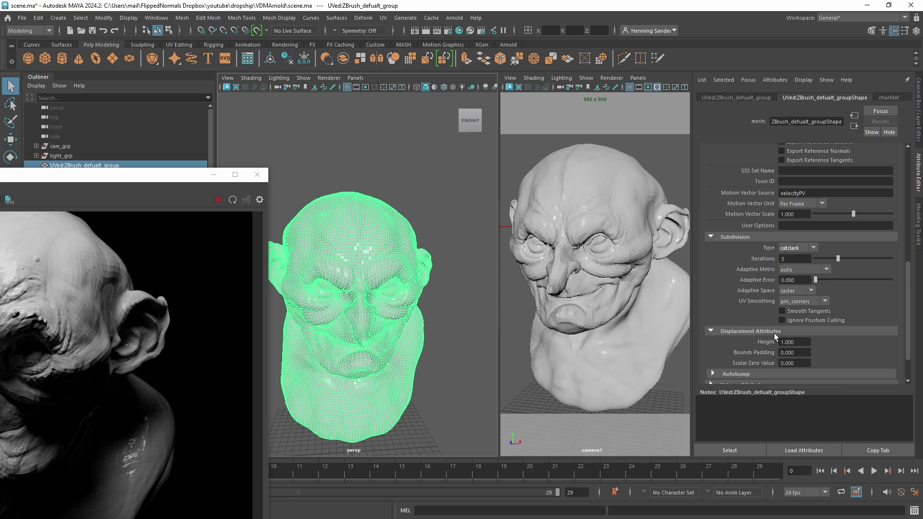
pyautogui.scroll(-3, 902, 312)
pyautogui.click(757, 330)
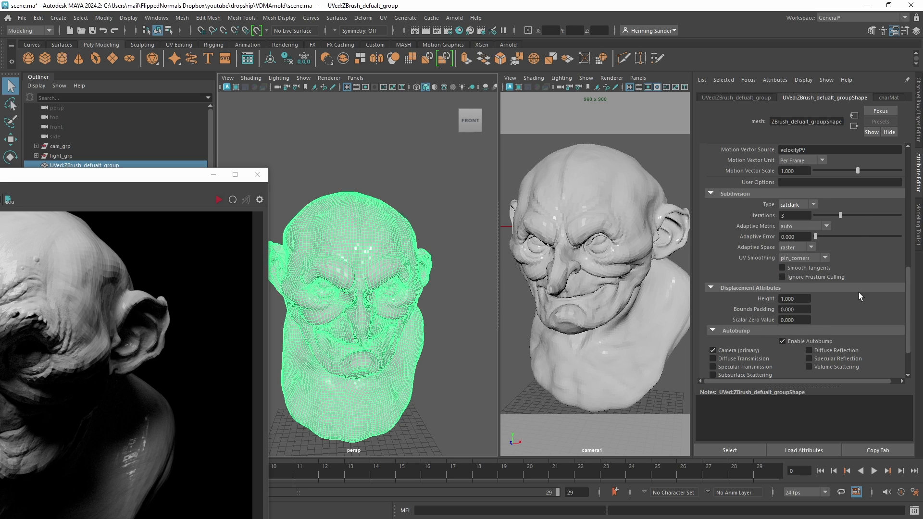
pyautogui.scroll(-3, 865, 277)
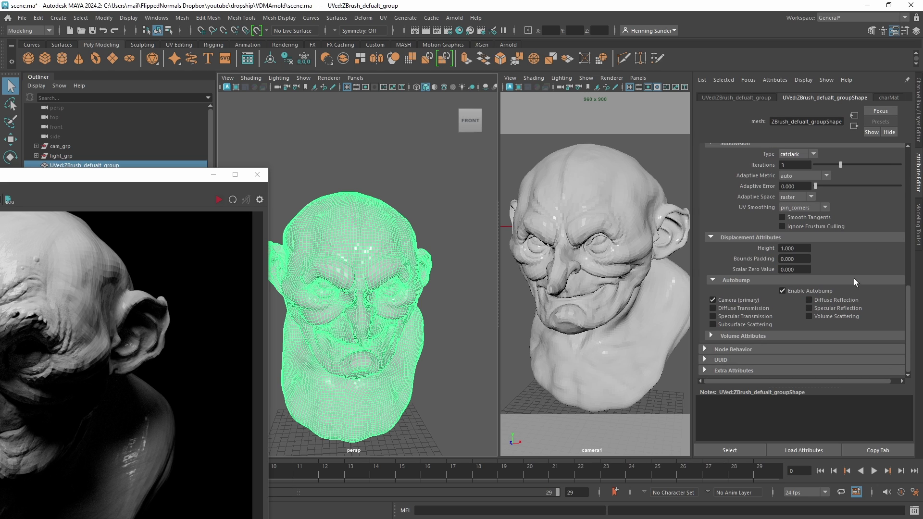
pyautogui.moveTo(201, 191); pyautogui.dragTo(527, 129)
# Step: Render the subdivided, displaced head, stop it, and store the result as Snapshot_01
pyautogui.click(524, 130)
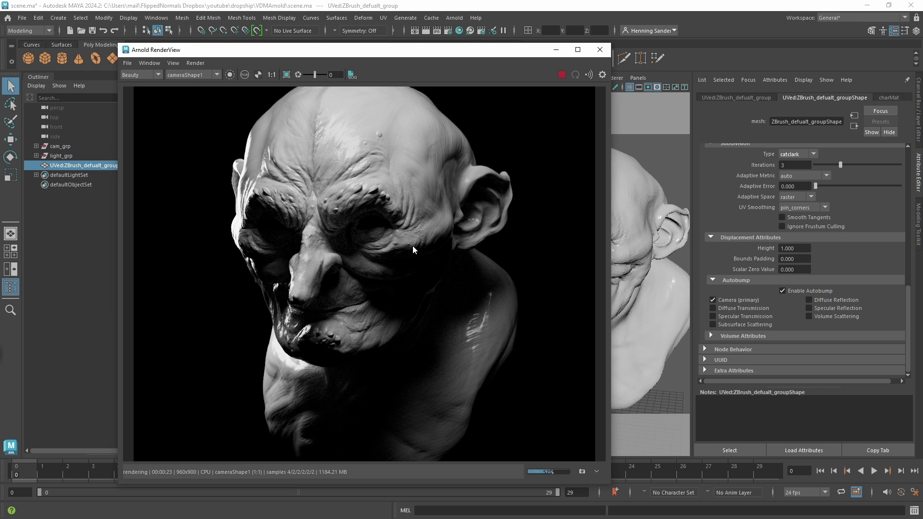
pyautogui.click(562, 75)
pyautogui.click(582, 472)
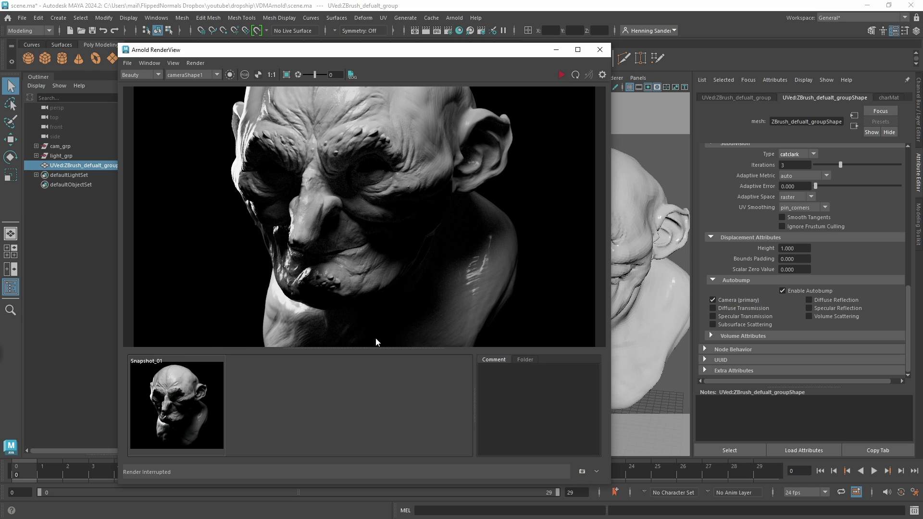
pyautogui.press('Down')
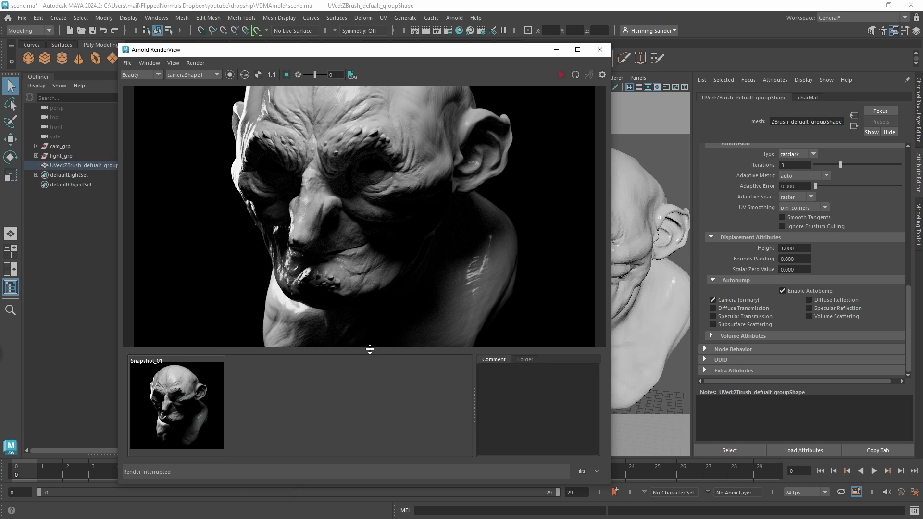
pyautogui.moveTo(369, 350); pyautogui.dragTo(344, 441)
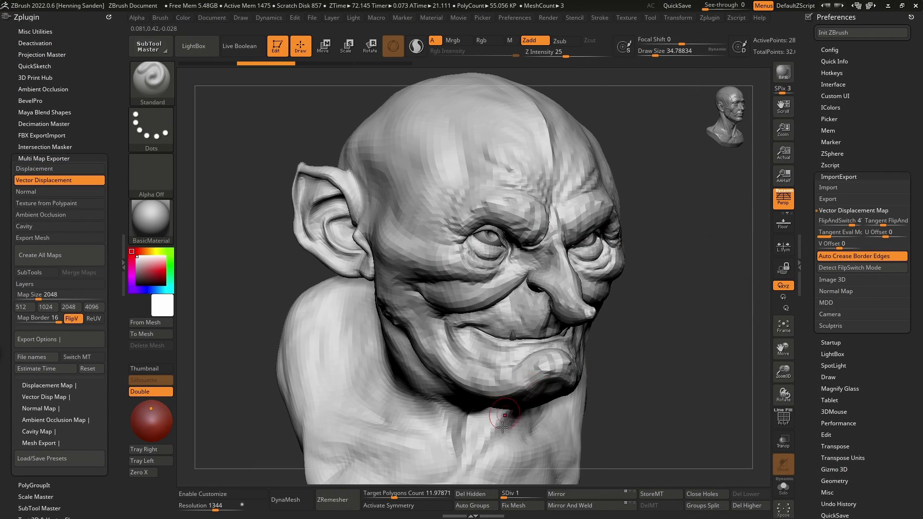
# Step: Raise the goblin head to SDiv 6 (about 29.6 million polys), inspect it, and close the Preferences tray
pyautogui.moveTo(505, 493); pyautogui.dragTo(543, 494)
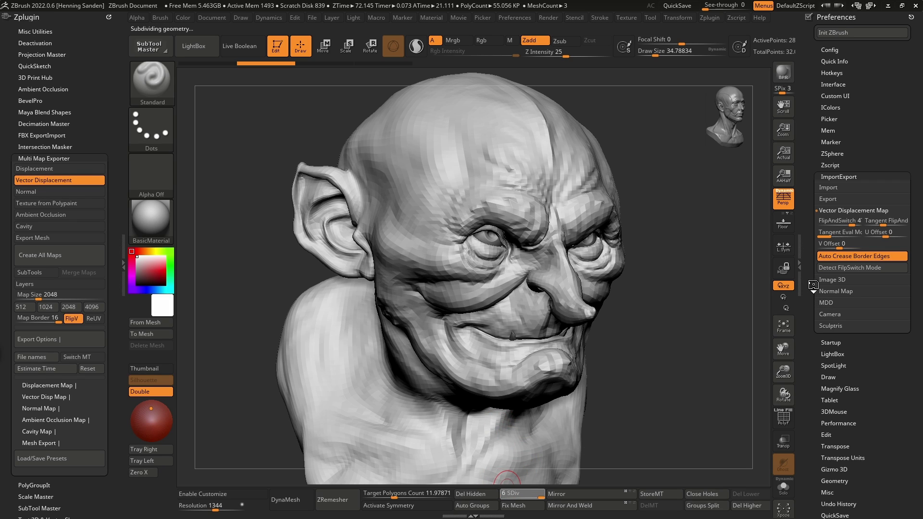
pyautogui.moveTo(577, 288); pyautogui.dragTo(450, 283, button='right')
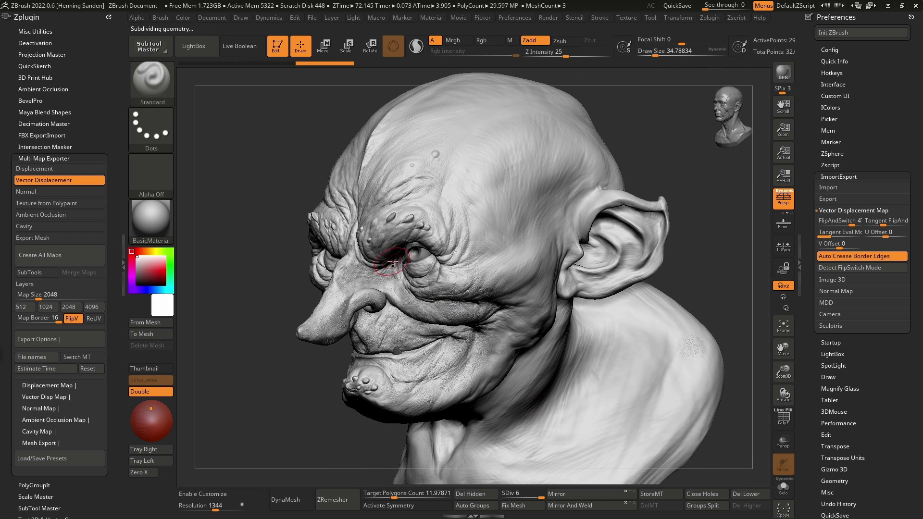
pyautogui.moveTo(384, 271); pyautogui.dragTo(415, 274, button='right')
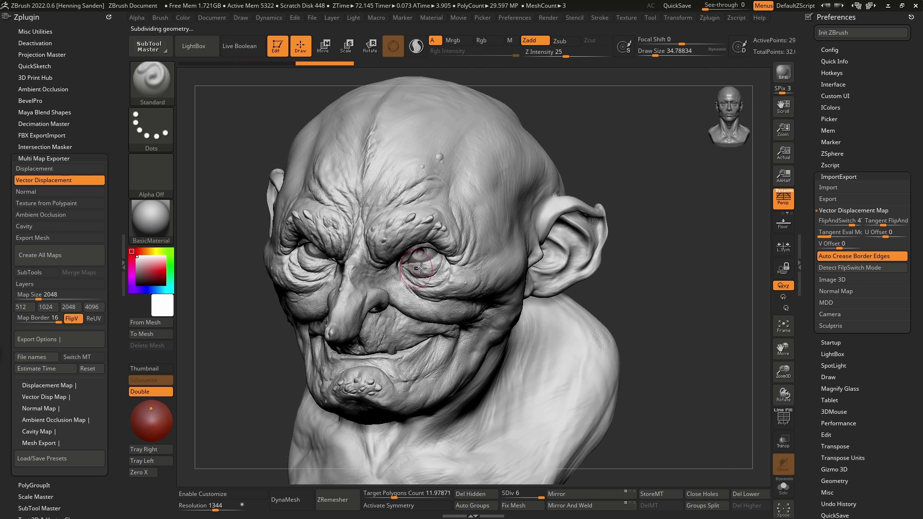
pyautogui.click(124, 263)
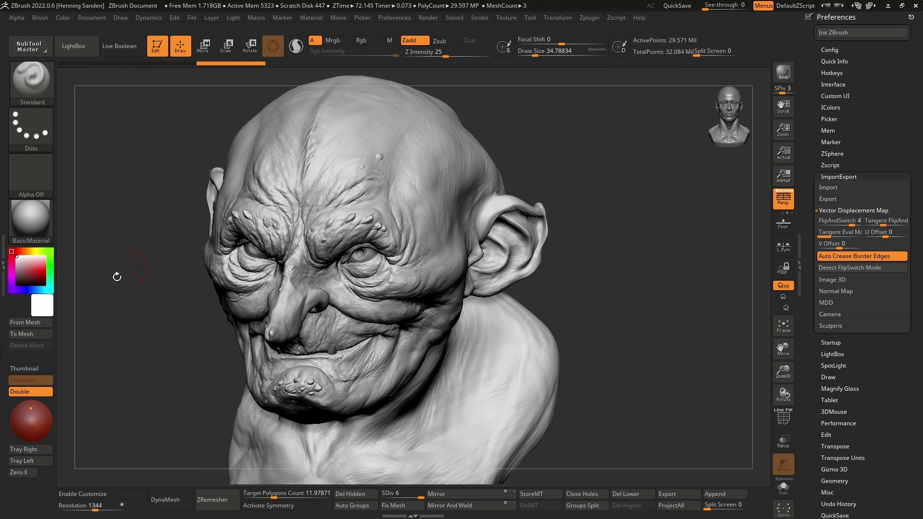
pyautogui.click(4, 274)
pyautogui.moveTo(375, 272); pyautogui.dragTo(453, 266, button='right')
pyautogui.click(798, 279)
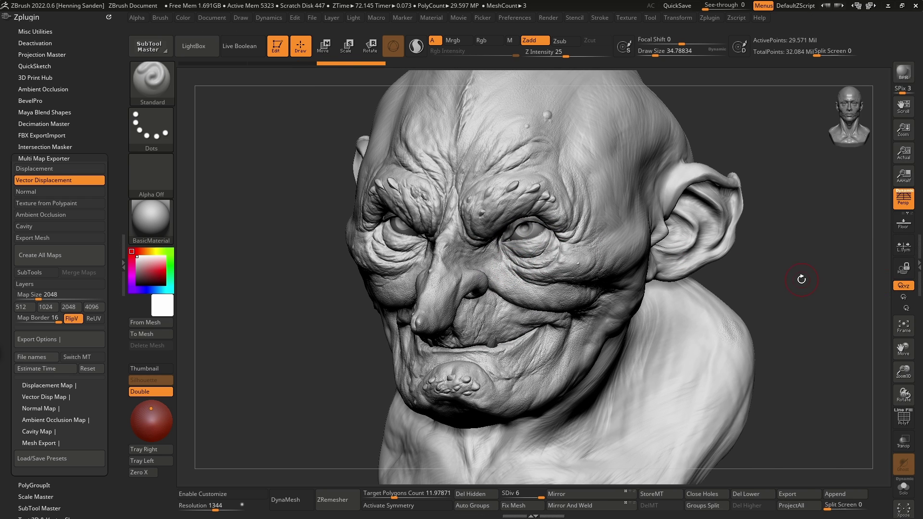
# Step: Drop the head to SDiv 5 and delete higher and lower levels, keeping 7.392 million points
pyautogui.press('shift')
pyautogui.keyDown('shift'); pyautogui.click(594, 230); pyautogui.keyUp('shift')
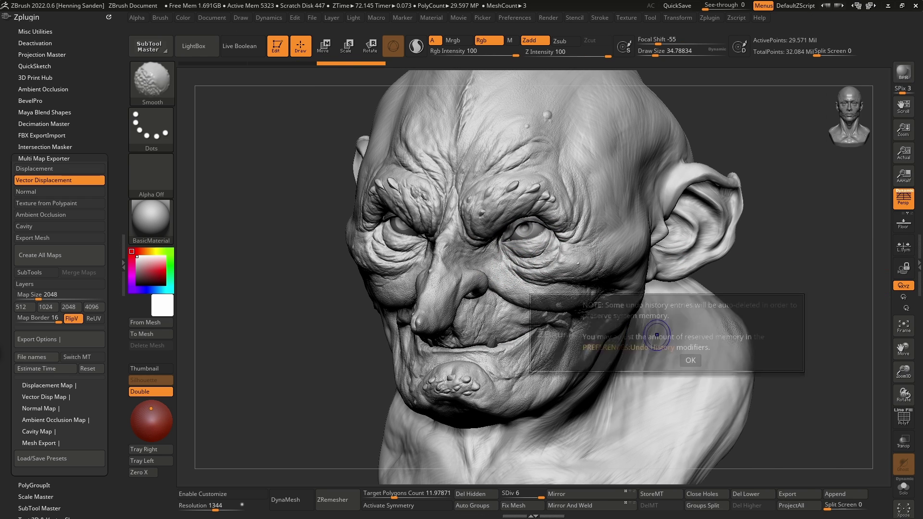
pyautogui.click(691, 360)
pyautogui.hotkey('shift', 'd')
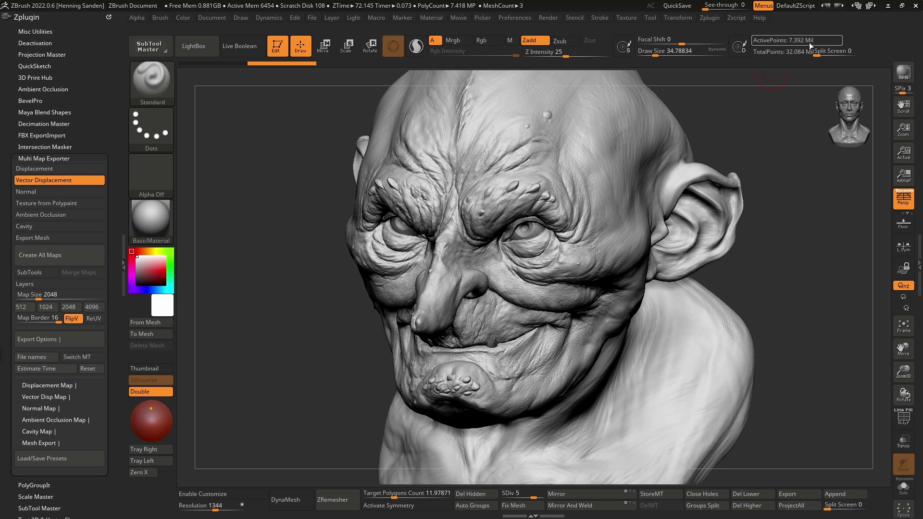
pyautogui.click(757, 506)
pyautogui.click(754, 495)
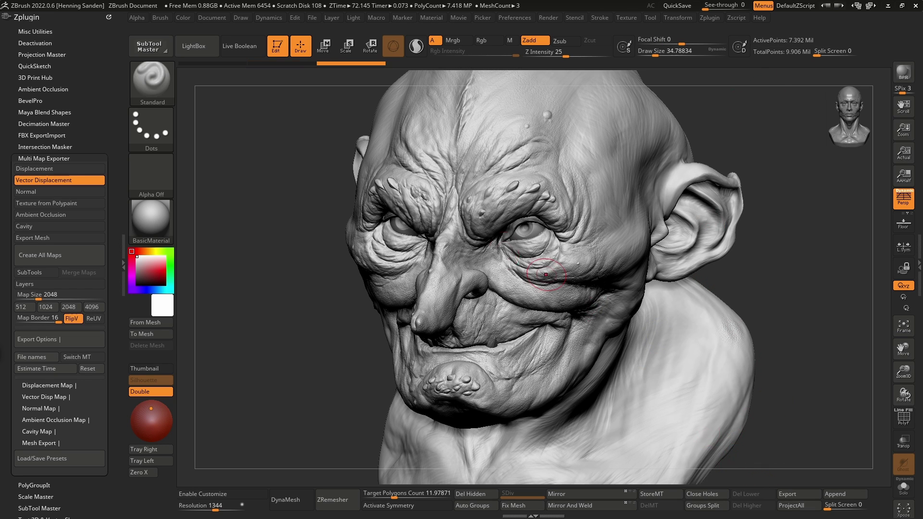
pyautogui.keyDown('shift'); pyautogui.click(49, 160); pyautogui.keyUp('shift')
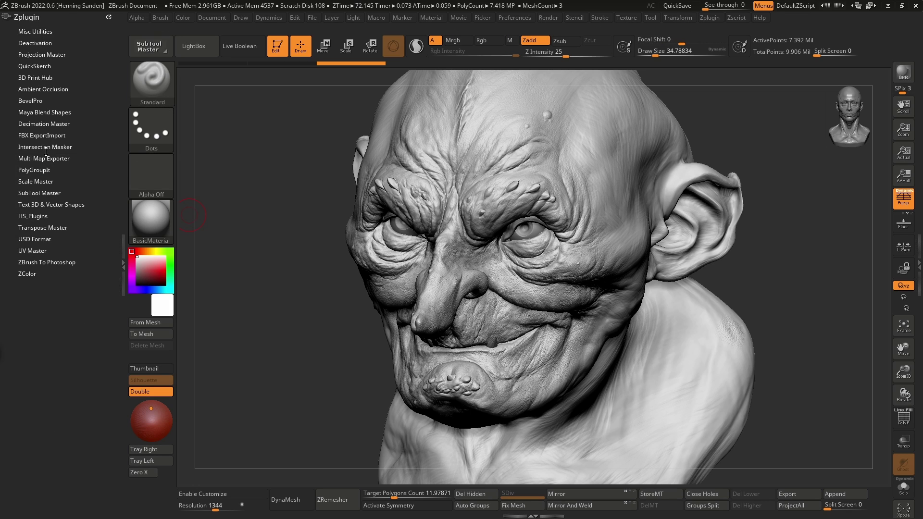
# Step: Set Decimation Master to Custom k Points 1000 with 20% decimation and start decimating the head
pyautogui.keyDown('shift'); pyautogui.click(53, 124); pyautogui.keyUp('shift')
pyautogui.click(53, 124)
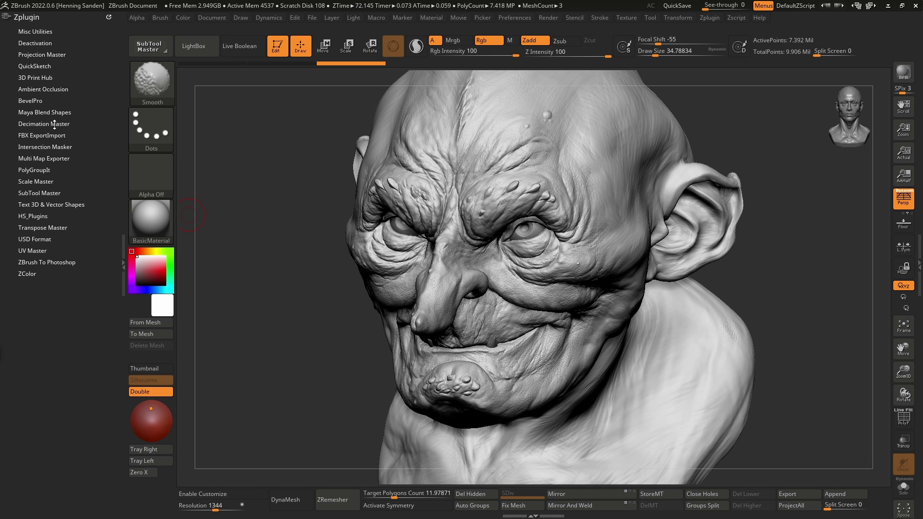
pyautogui.click(51, 136)
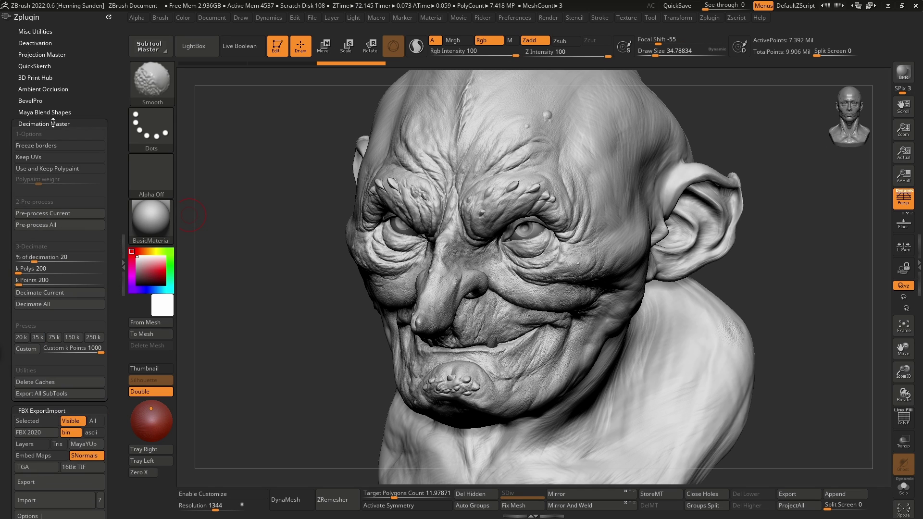
pyautogui.keyDown('shift'); pyautogui.click(46, 135); pyautogui.keyUp('shift')
pyautogui.click(44, 124)
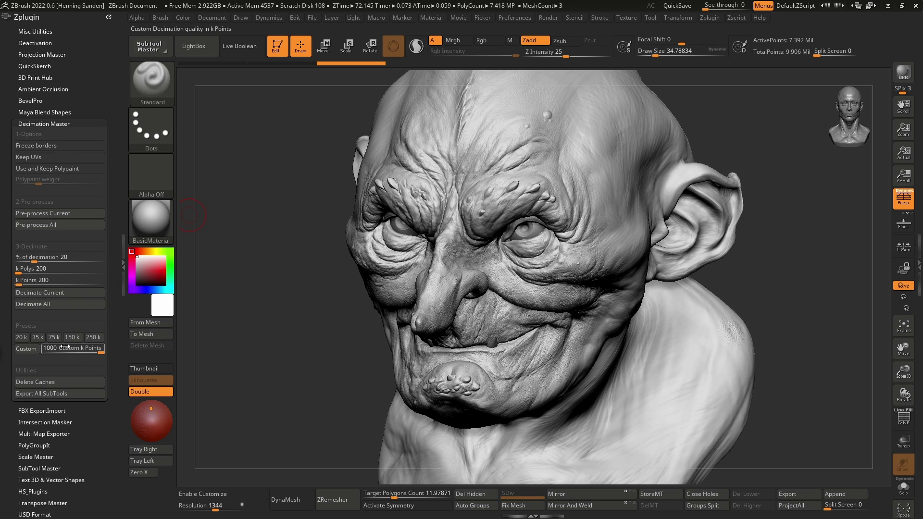
pyautogui.click(98, 354)
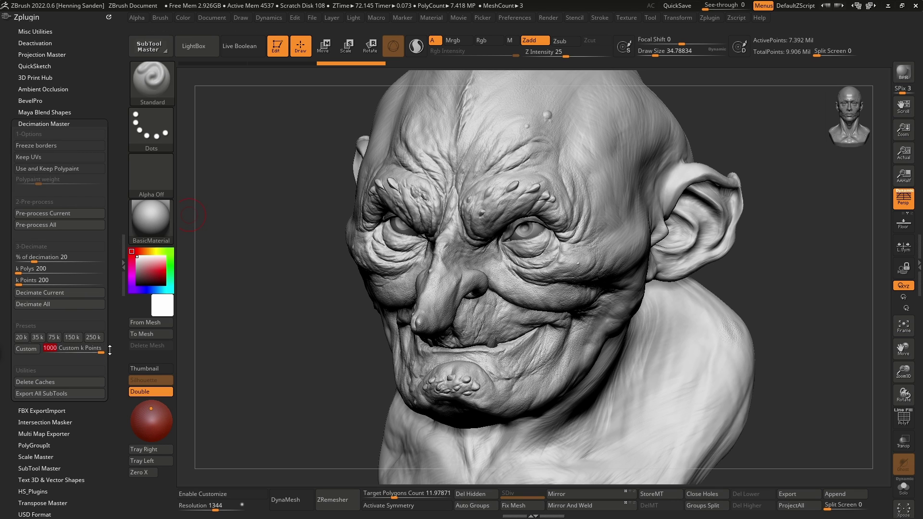
pyautogui.click(42, 257)
pyautogui.click(94, 349)
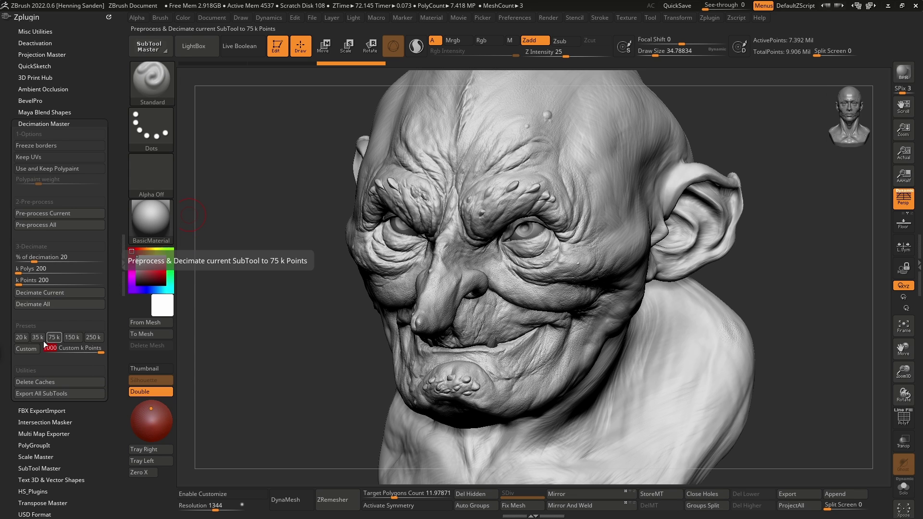
pyautogui.click(33, 352)
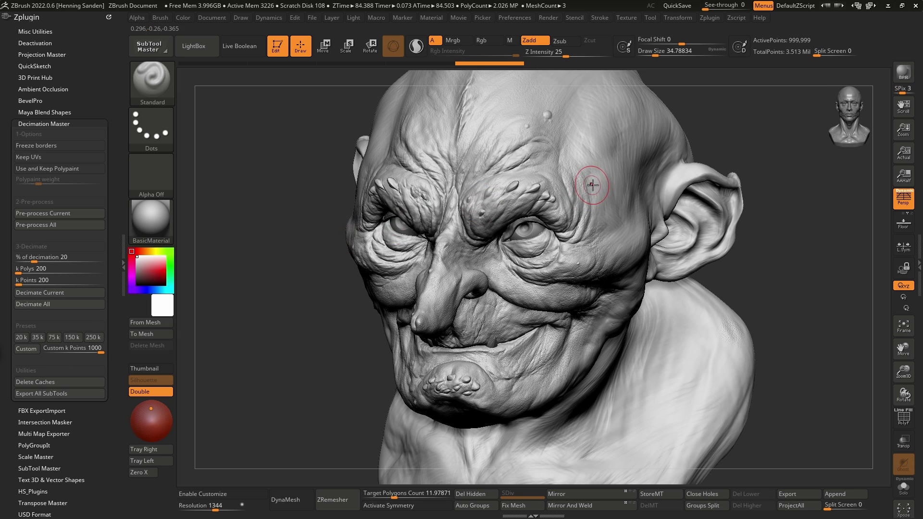
# Step: After decimation reaches 999,999 active points, open the Tool export options
pyautogui.click(655, 18)
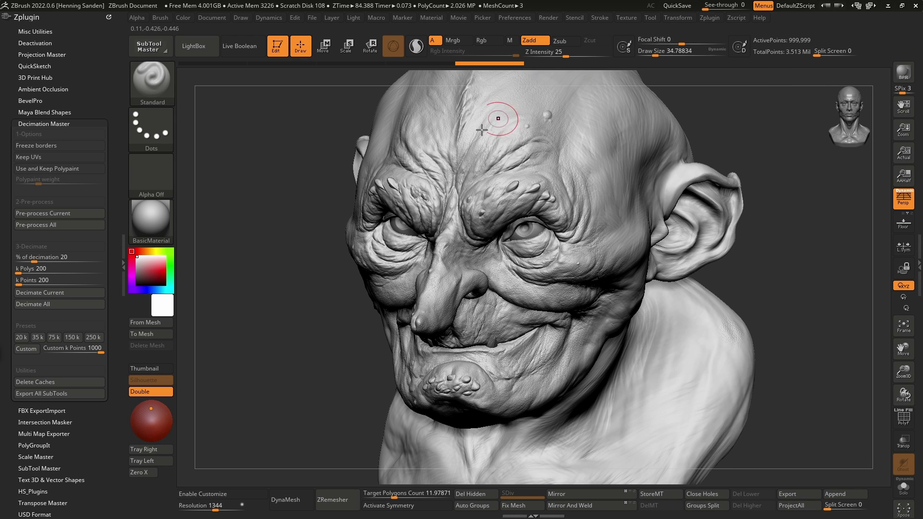
# Step: Export the decimated head as decimated.obj and drag it into the Maya scene
pyautogui.click(650, 18)
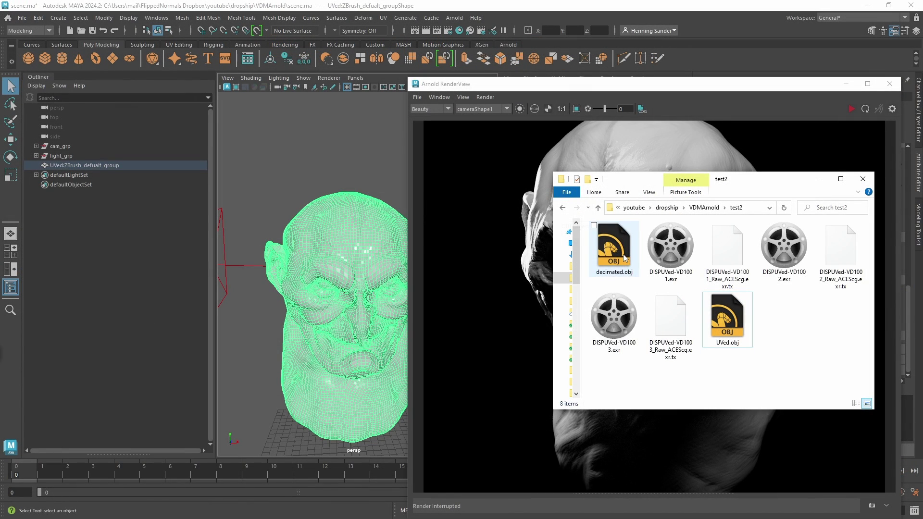
pyautogui.moveTo(625, 258); pyautogui.dragTo(282, 152)
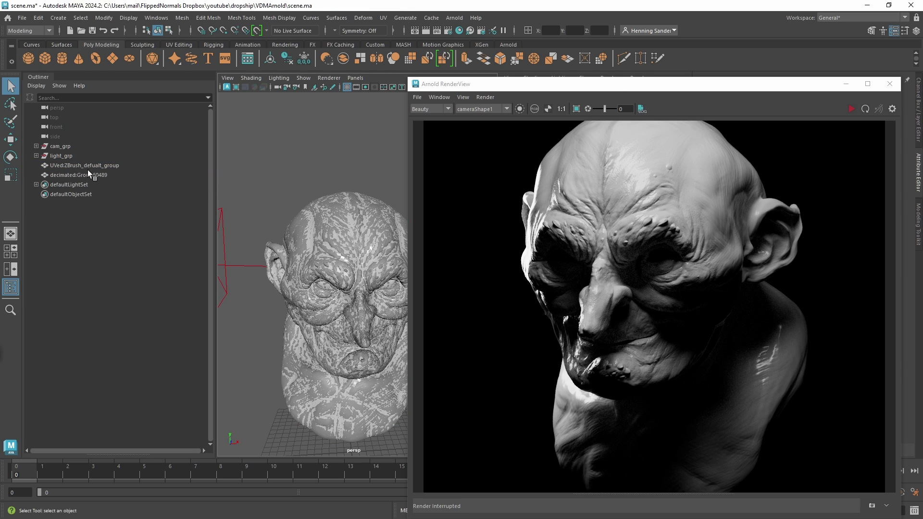
# Step: Assign the existing charMat material to the imported decimated head
pyautogui.click(134, 171)
pyautogui.rightClick(302, 161)
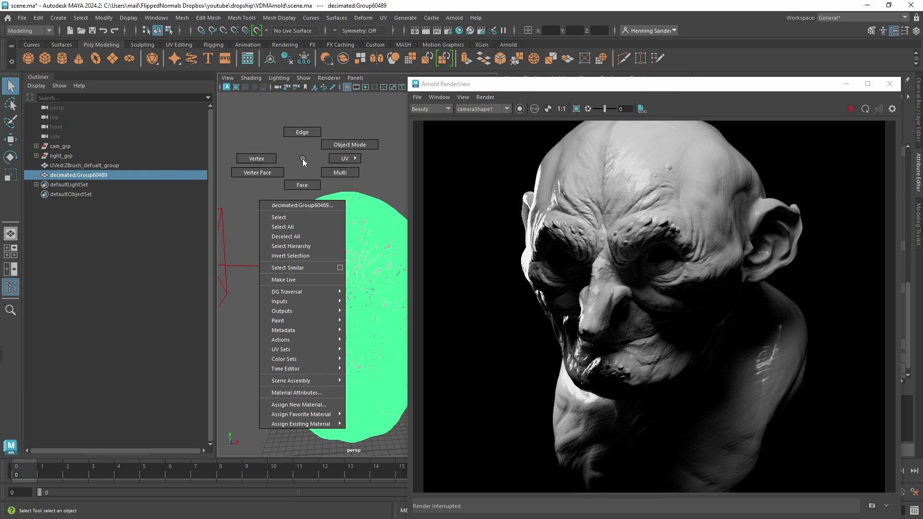
pyautogui.moveTo(318, 426)
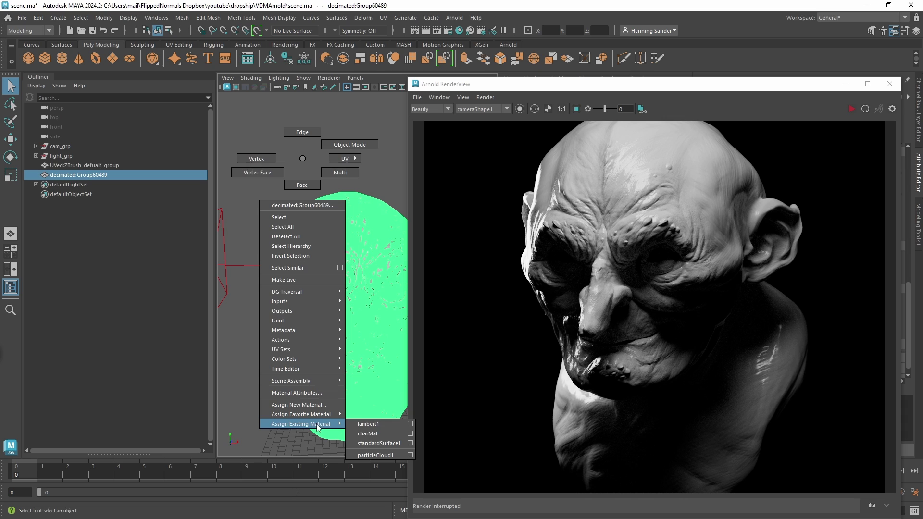
pyautogui.click(370, 434)
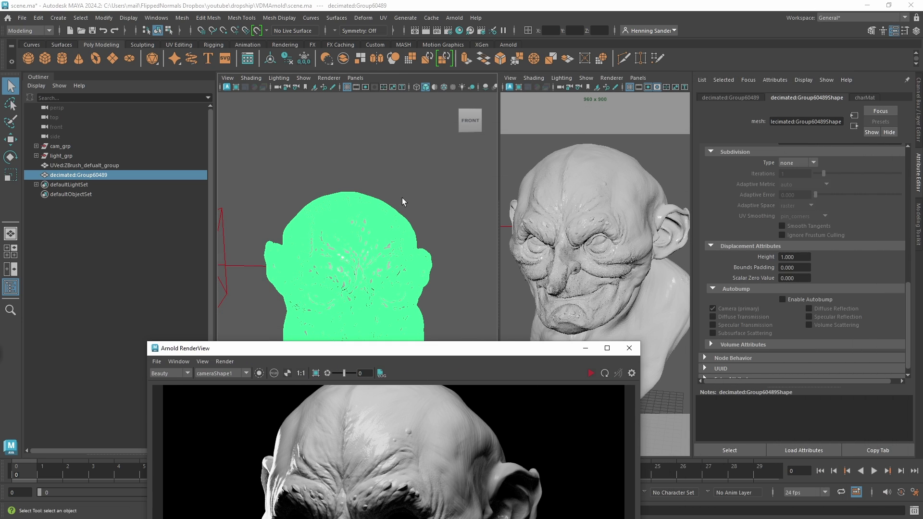
# Step: Break the displacementShader1 connection on charMat's standardSurface2SG shading group
pyautogui.click(403, 196)
pyautogui.click(88, 175)
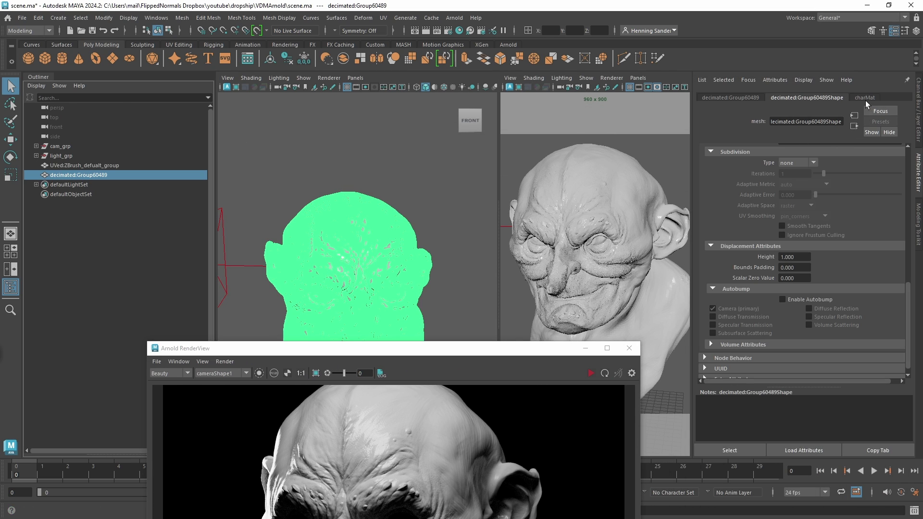
pyautogui.click(866, 99)
pyautogui.click(854, 126)
pyautogui.rightClick(757, 217)
pyautogui.click(800, 241)
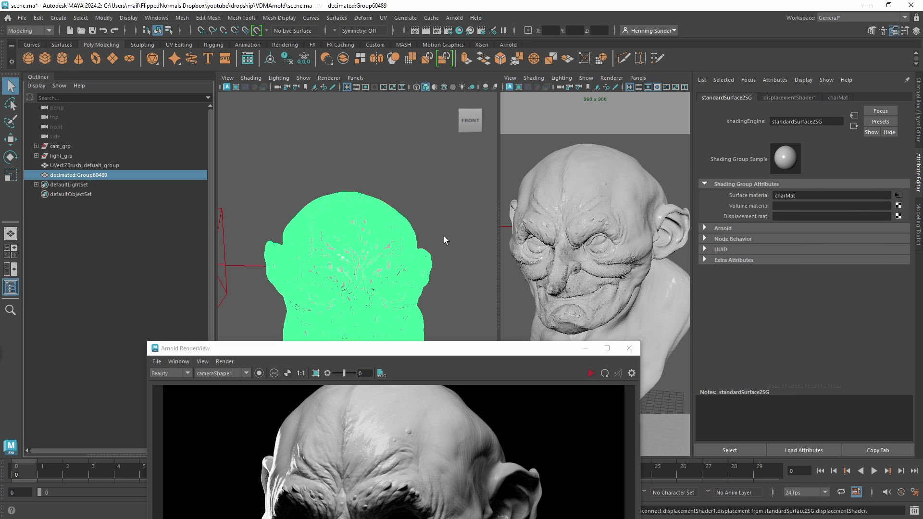
pyautogui.click(106, 165)
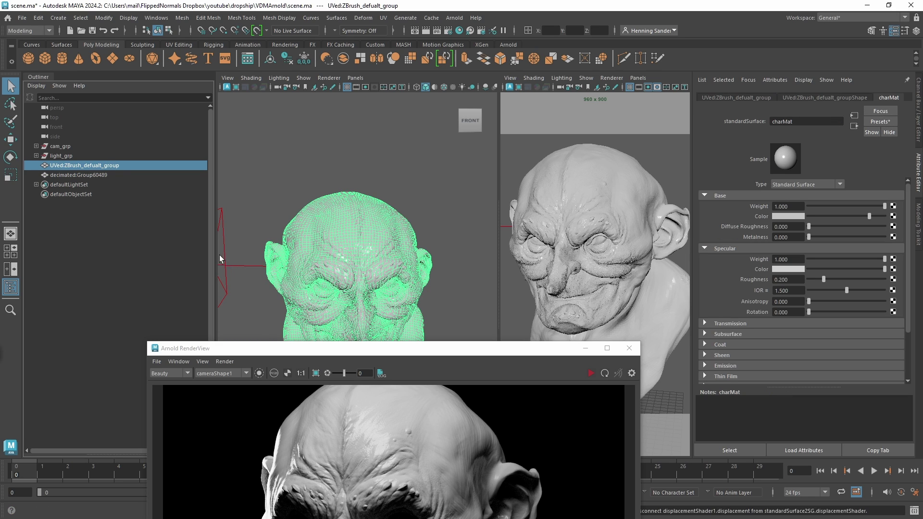
# Step: Hide the UVed head and move the Arnold RenderView up to reveal the snapshot strip
pyautogui.press('h')
pyautogui.moveTo(303, 355); pyautogui.dragTo(290, 25)
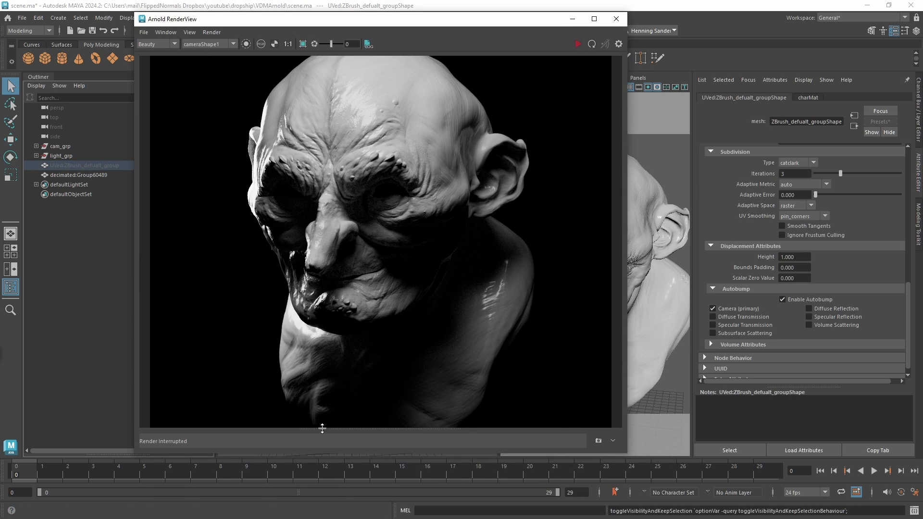
pyautogui.moveTo(321, 428); pyautogui.dragTo(332, 343)
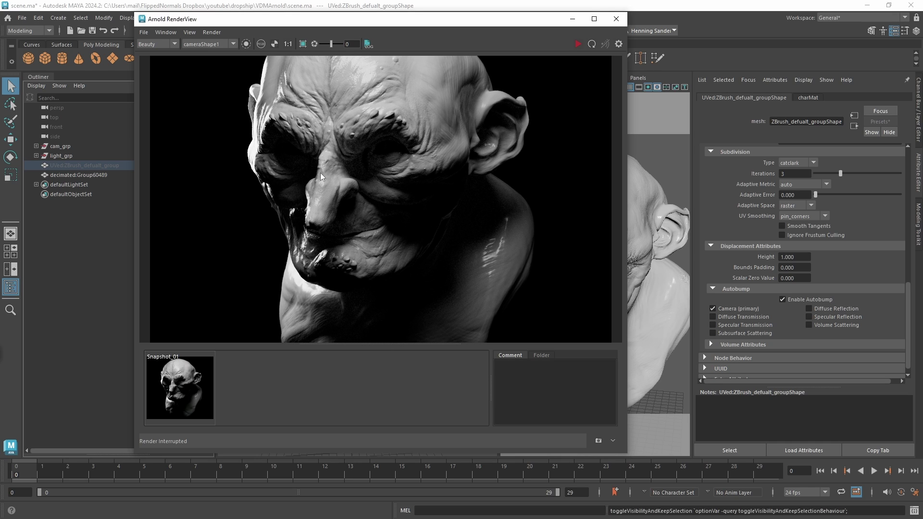
# Step: Pan across the rendered head, collapse the snapshot strip, and move the RenderView back down
pyautogui.keyDown('alt'); pyautogui.moveTo(343, 131); pyautogui.dragTo(411, 129); pyautogui.keyUp('alt')
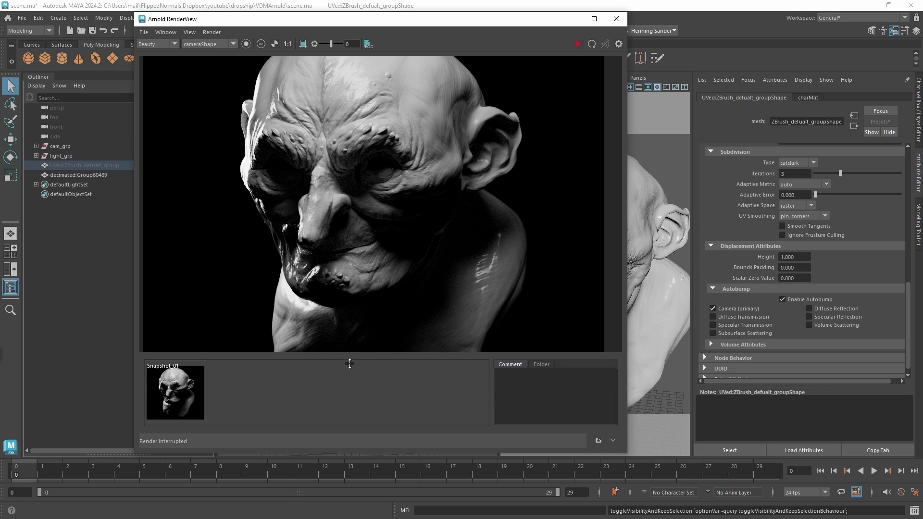
pyautogui.moveTo(353, 344); pyautogui.dragTo(351, 428)
pyautogui.moveTo(528, 21); pyautogui.dragTo(539, 63)
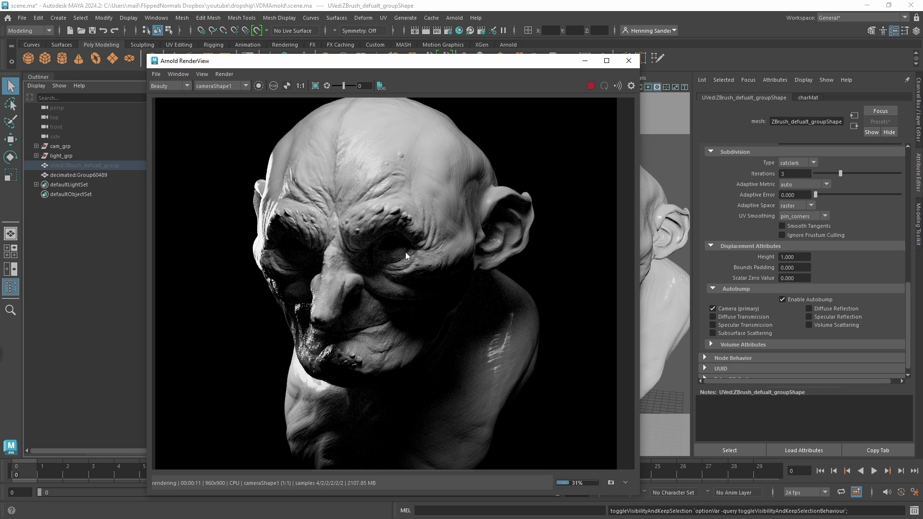
# Step: Select the decimated head and store its render as Snapshot_02 beside Snapshot_01
pyautogui.press('Down')
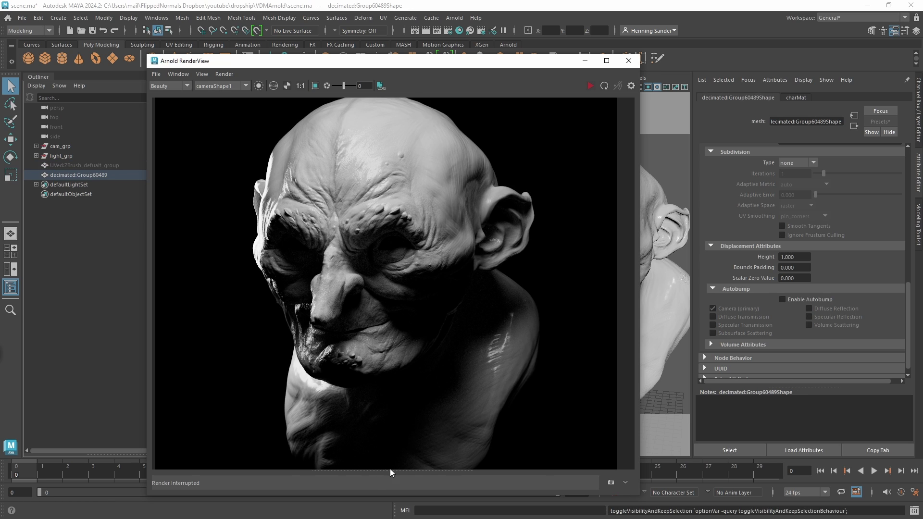
pyautogui.click(611, 483)
pyautogui.click(184, 436)
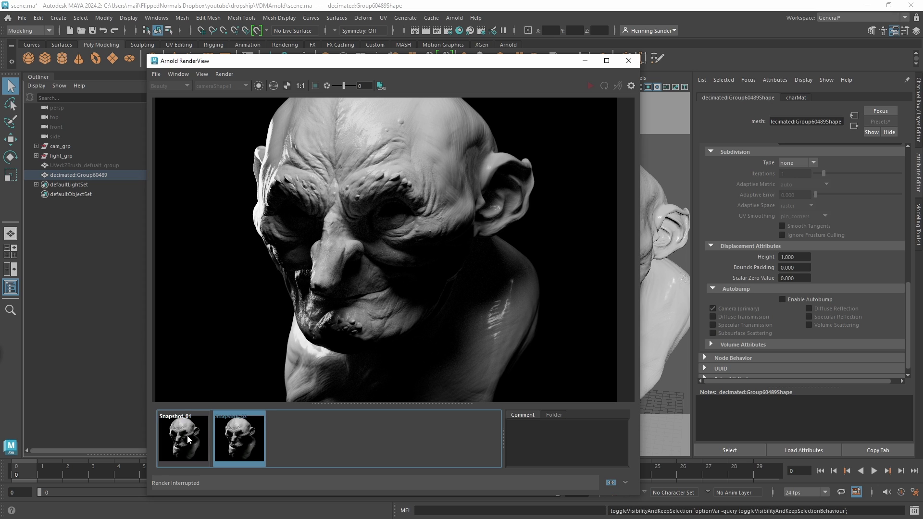
pyautogui.click(221, 435)
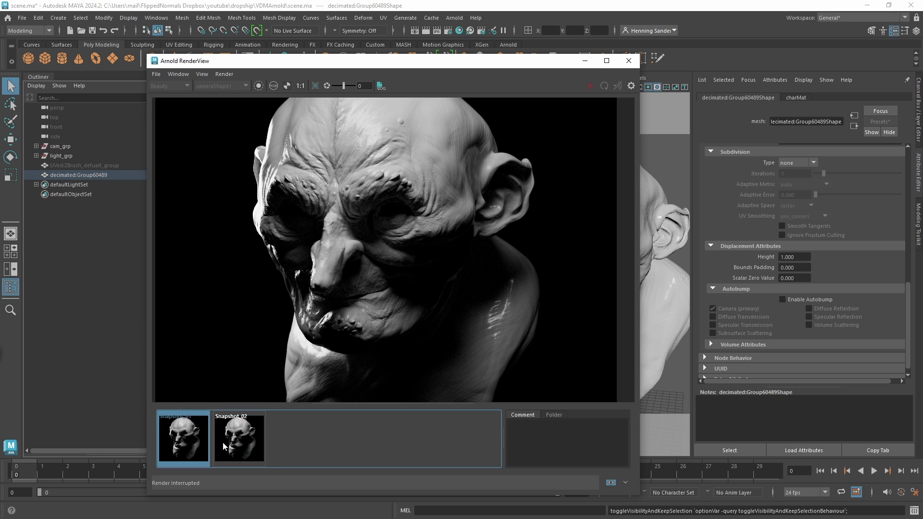
# Step: Flip repeatedly between Snapshot_01 and Snapshot_02 to compare the displaced and decimated renders
pyautogui.click(179, 445)
pyautogui.click(225, 440)
pyautogui.click(207, 443)
pyautogui.click(228, 441)
pyautogui.click(200, 442)
pyautogui.click(236, 431)
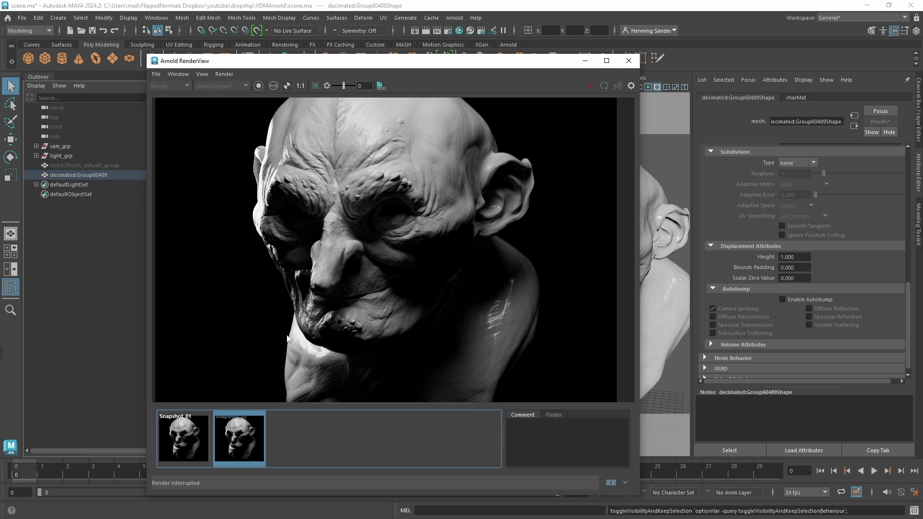
pyautogui.click(193, 430)
pyautogui.click(226, 435)
pyautogui.press('Left')
pyautogui.click(218, 434)
pyautogui.click(184, 429)
pyautogui.click(226, 435)
pyautogui.click(193, 433)
pyautogui.click(228, 436)
pyautogui.click(202, 443)
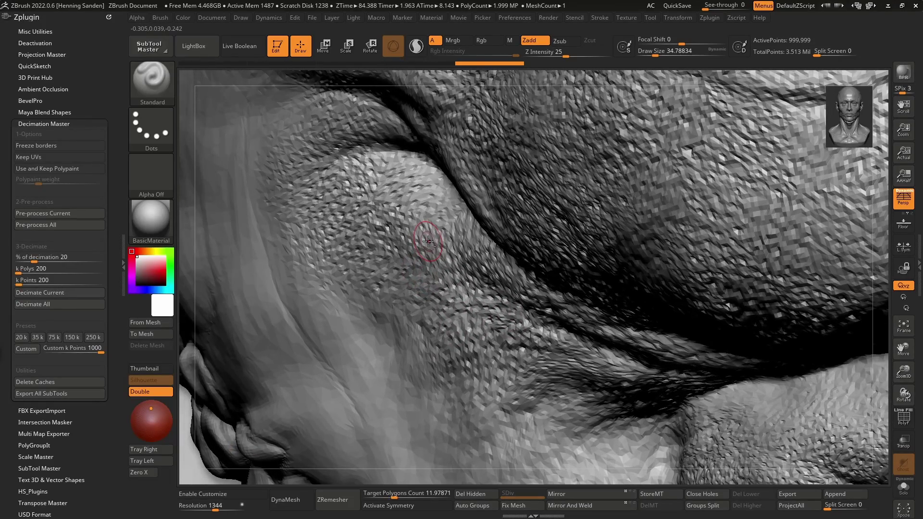
# Step: Switch between the decimated and 7.392-million-point head versions, then reframe the whole head
pyautogui.press('ctrl')
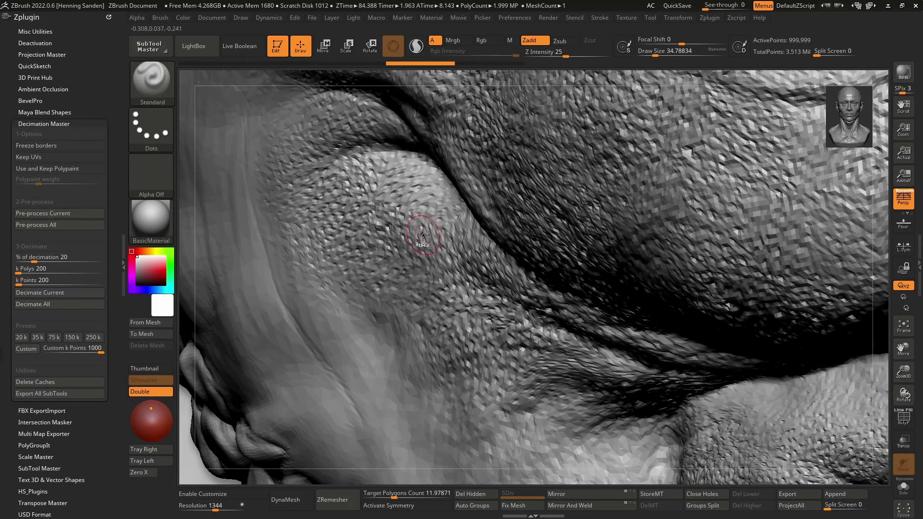
pyautogui.press('ctrl')
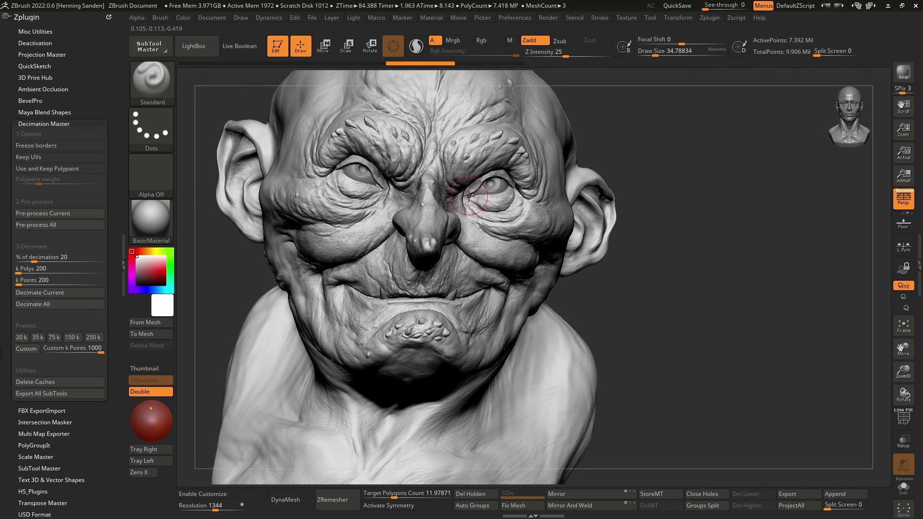
pyautogui.keyDown('ctrl'); pyautogui.moveTo(468, 195); pyautogui.dragTo(539, 240, button='right'); pyautogui.keyUp('ctrl')
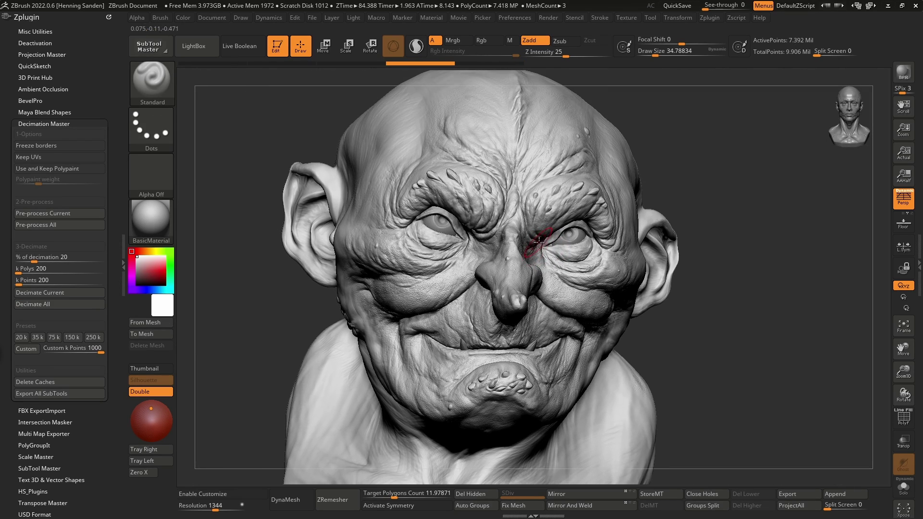